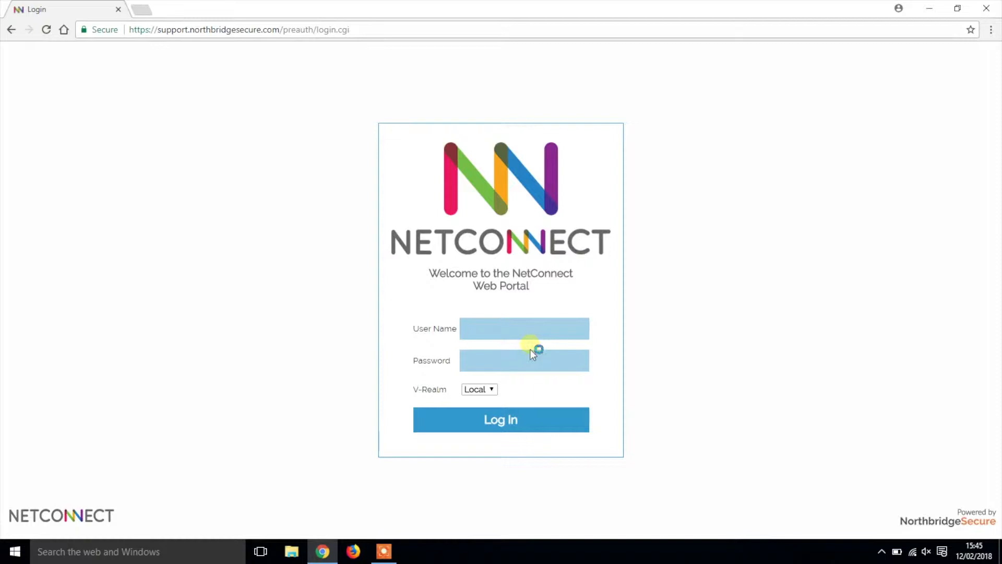
Sign in to the portal with the admin password and open Web Admin in a new tab
left_click(547, 372)
type("•••••••")
left_click(538, 421)
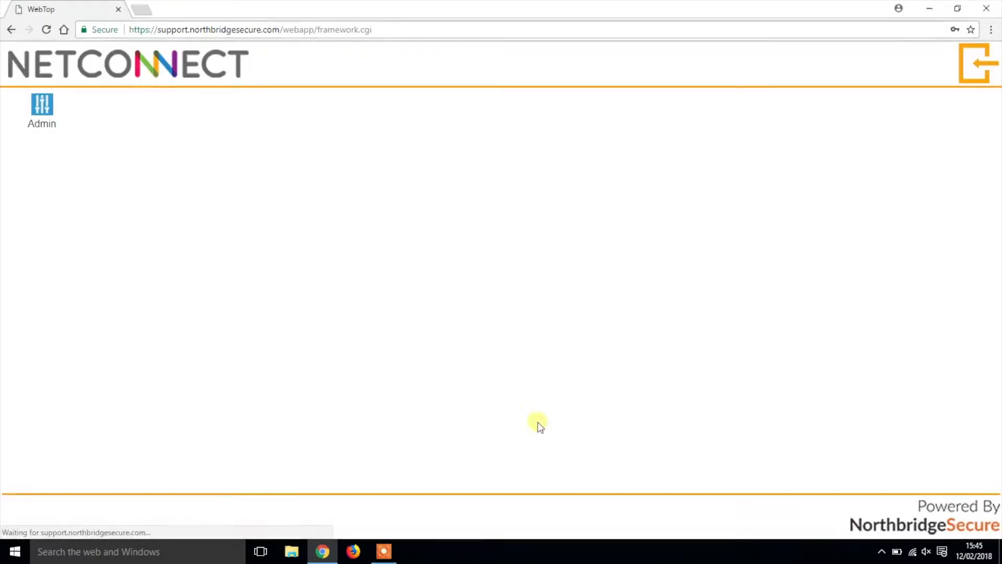
left_click(49, 112)
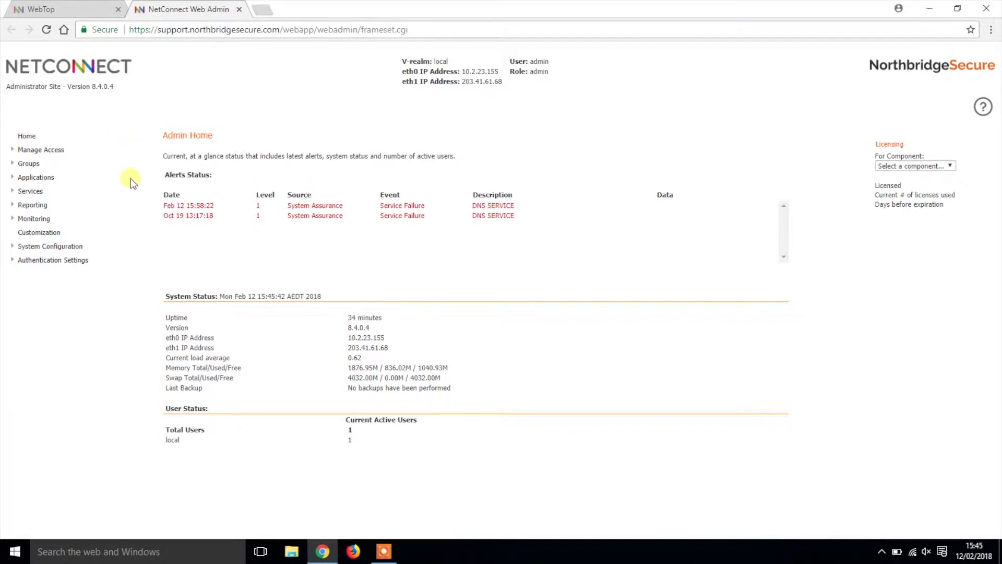
Create the internal authentication store 'Training Users' under Authentication Settings > Datastores
left_click(86, 264)
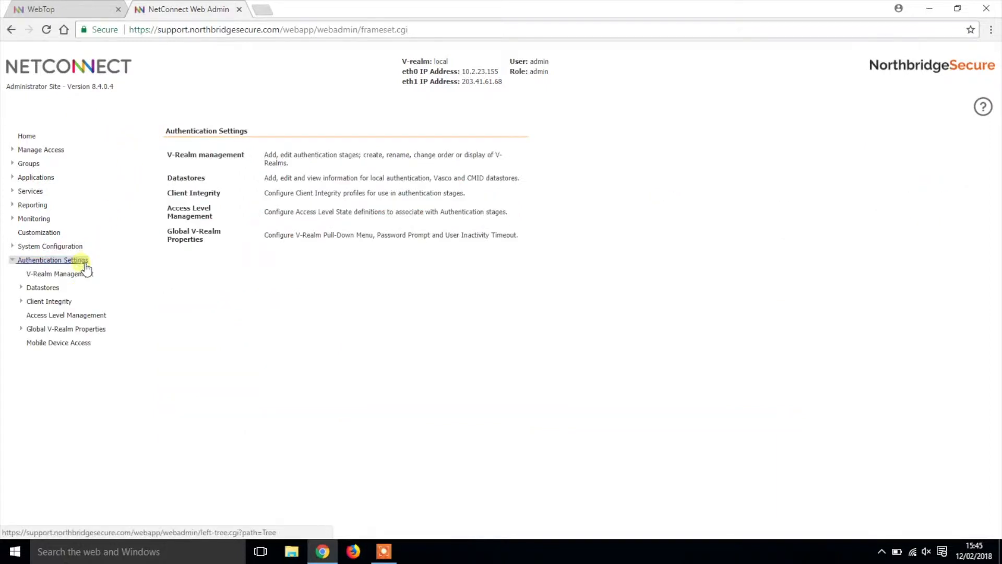
left_click(58, 288)
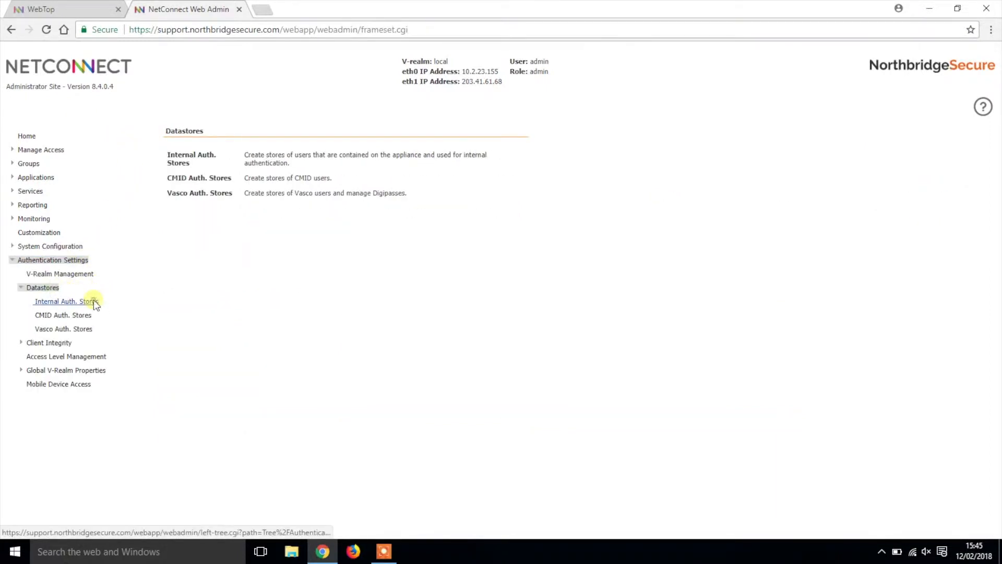
left_click(94, 302)
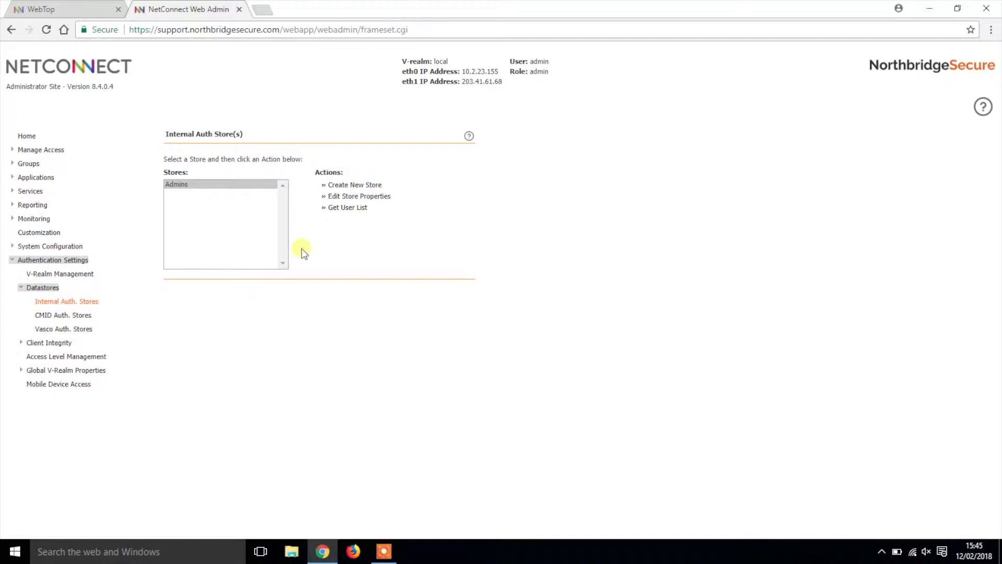
left_click(352, 186)
left_click(300, 175)
type("Training Users")
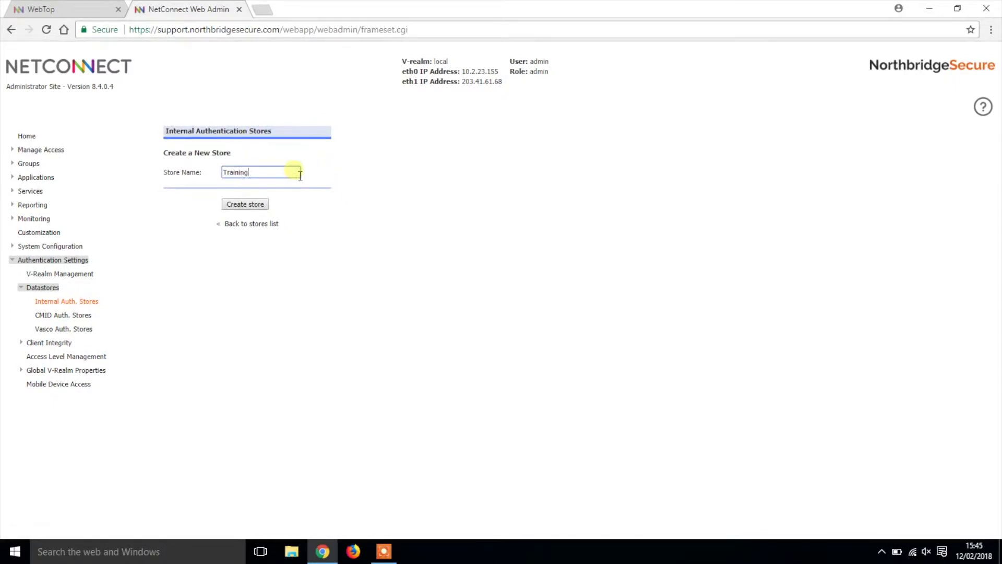
left_click(256, 204)
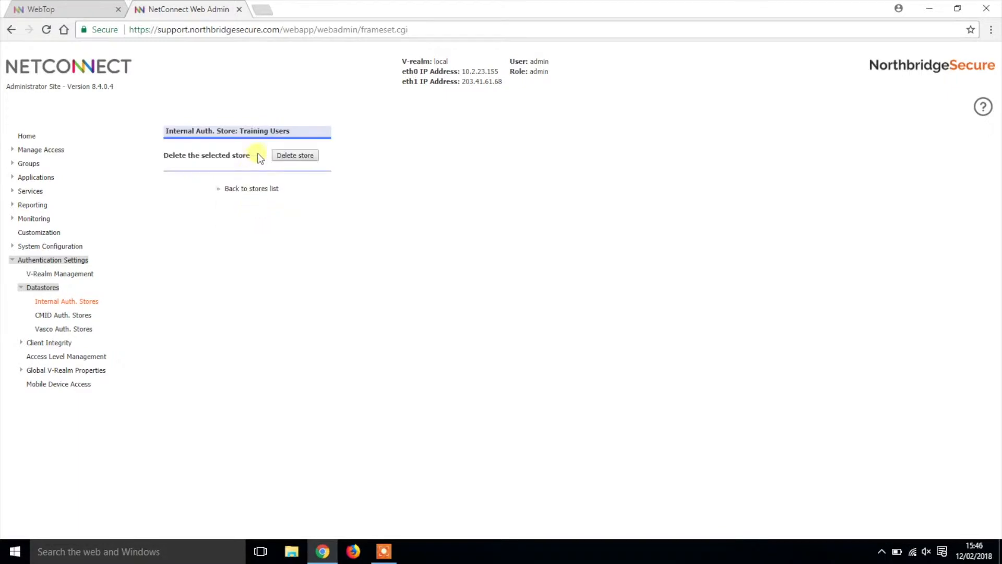
left_click(238, 190)
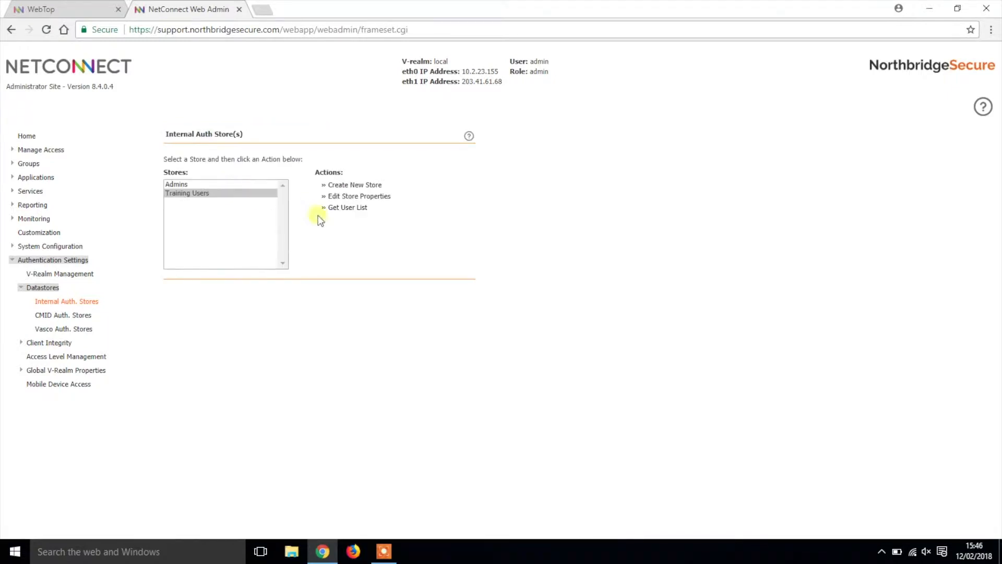
Add user Trainee1 with a confirmed password to the Training Users store
left_click(358, 207)
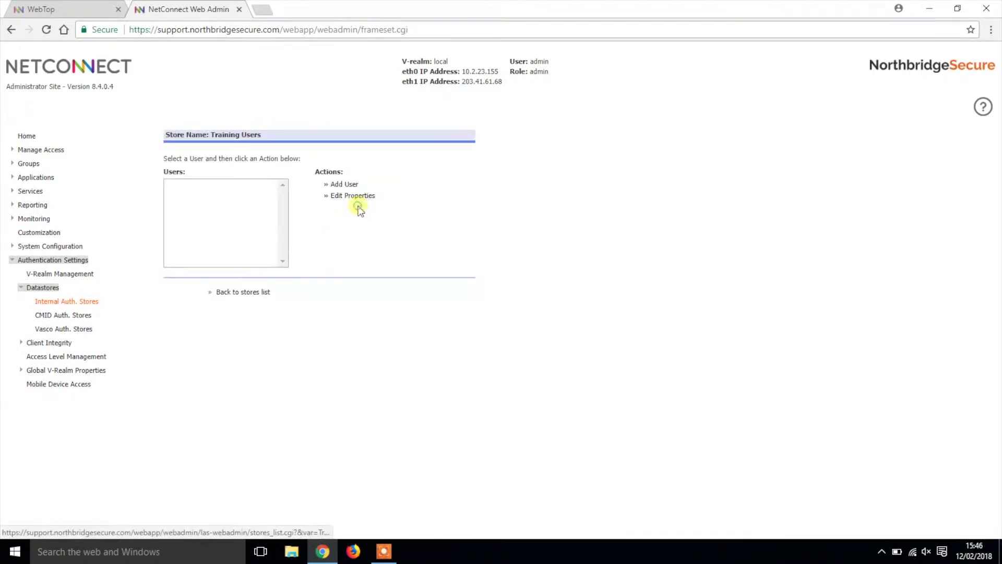
left_click(344, 184)
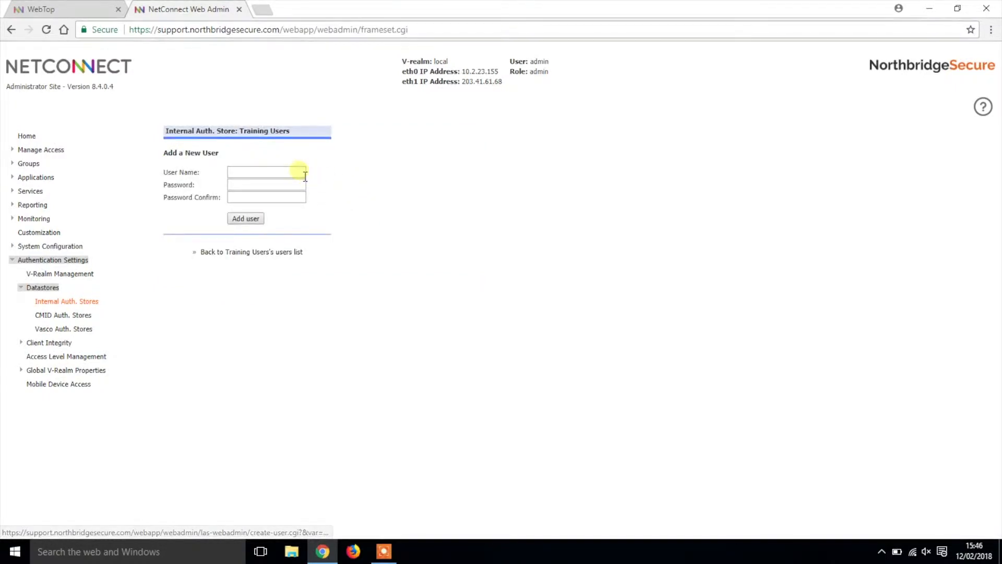
left_click(298, 172)
type("Trainee1")
left_click(287, 186)
type("••••••••••")
left_click(281, 199)
type("••••••••••")
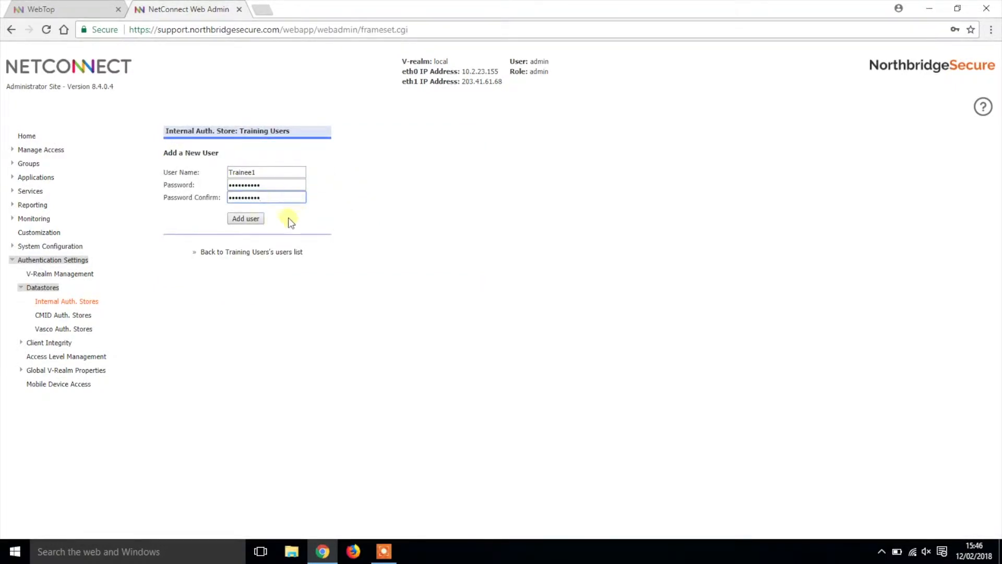
left_click(246, 219)
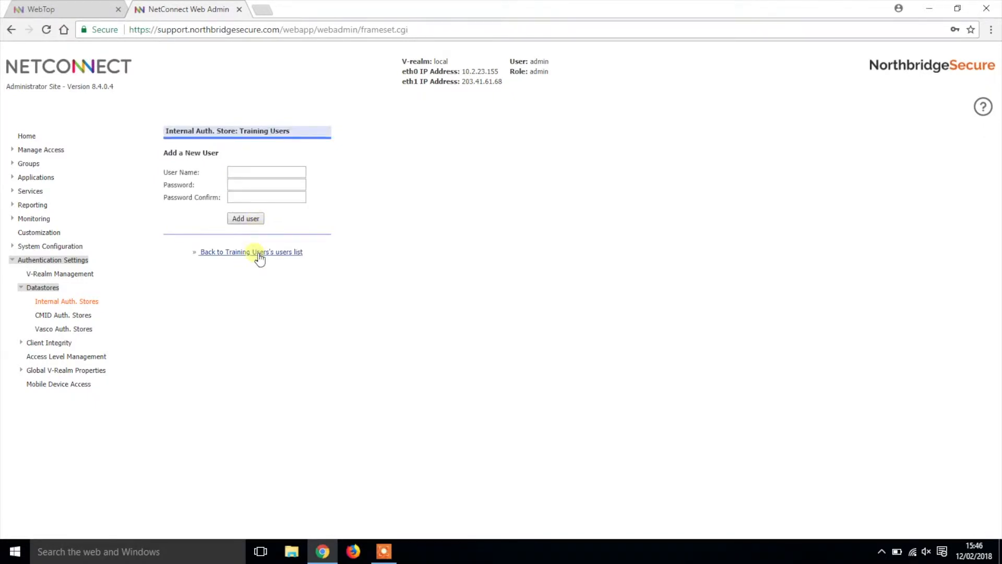
left_click(258, 252)
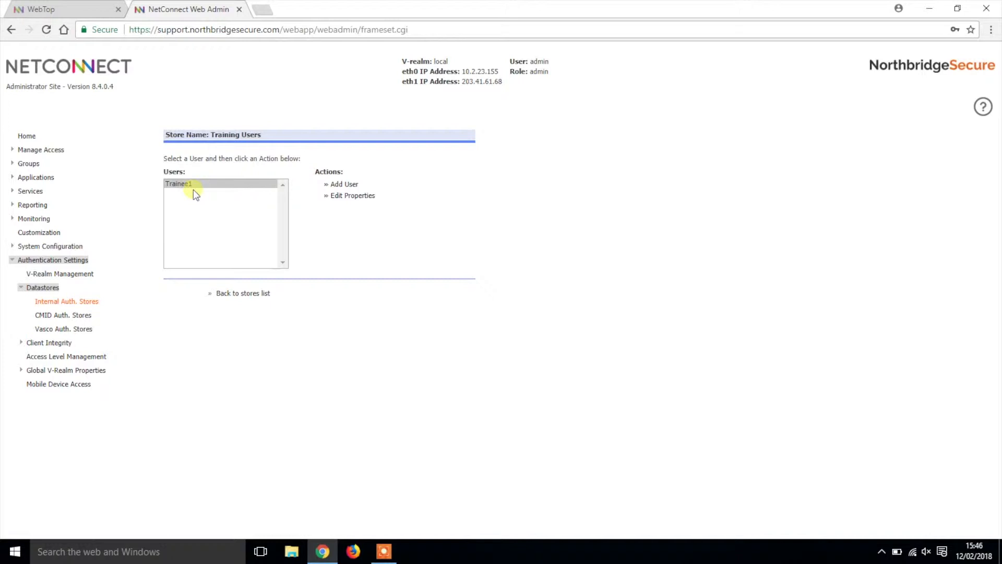
Create a new V-Realm named 'Training' in V-Realm Management
left_click(92, 277)
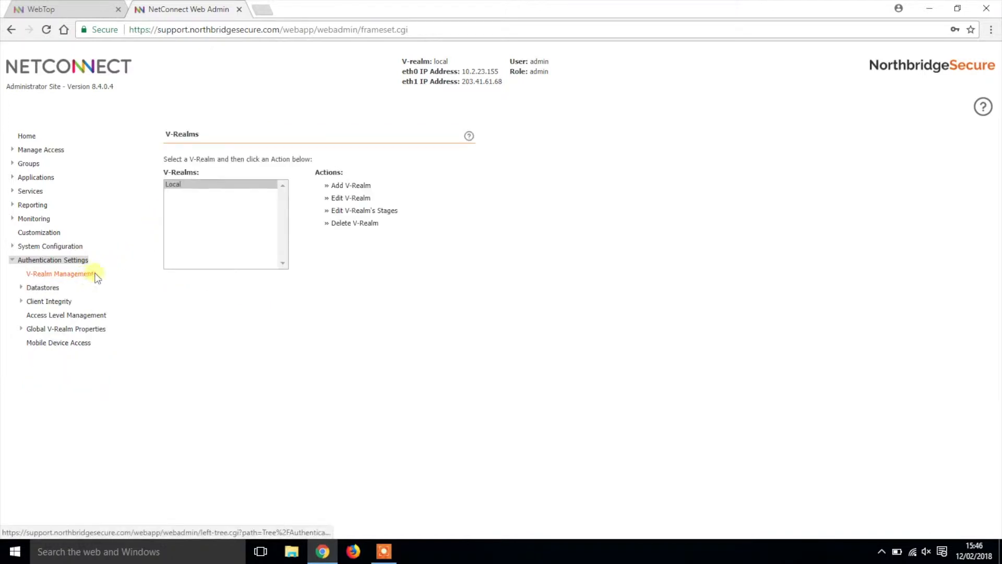
left_click(358, 187)
triple_click(285, 158)
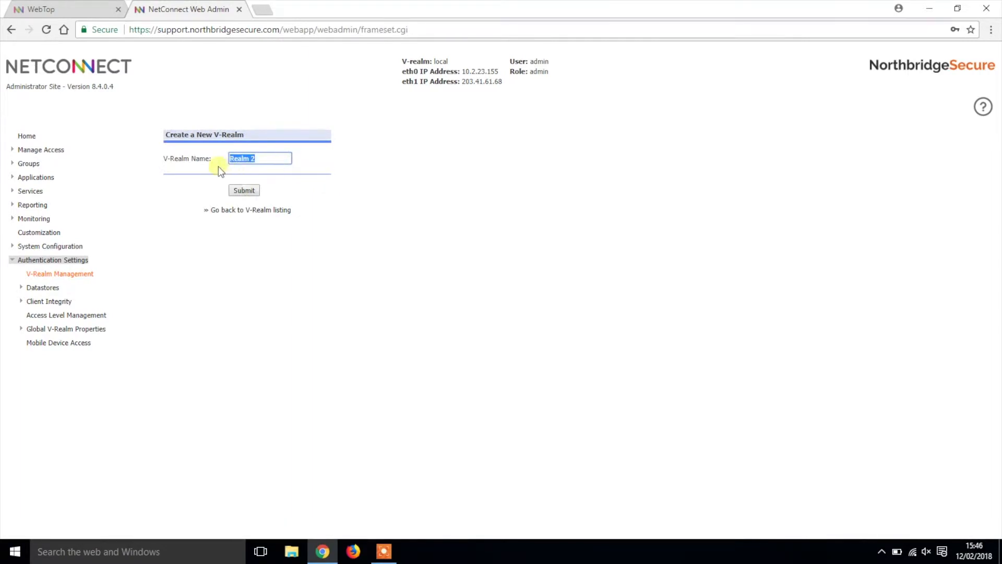
type("Training")
left_click(241, 192)
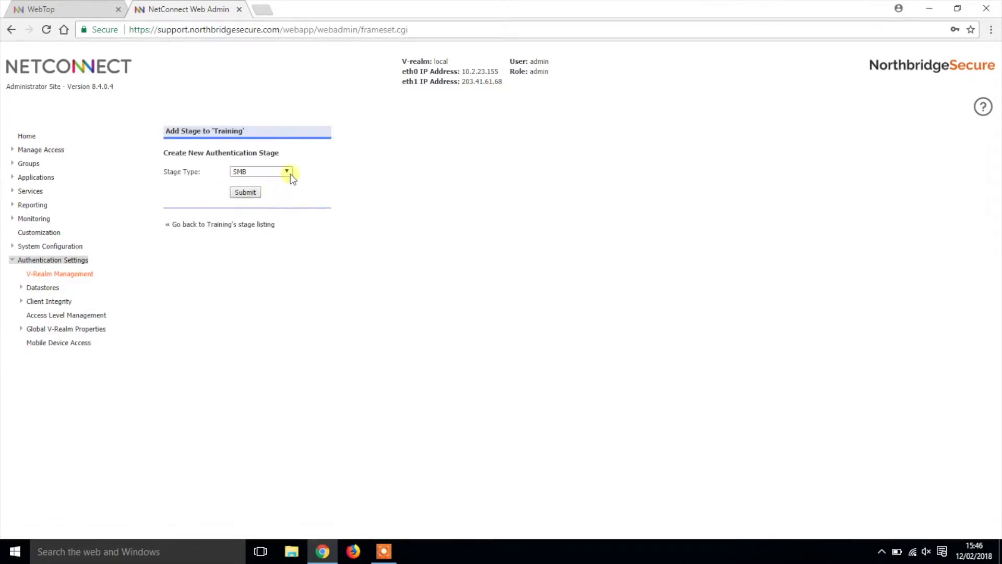
Add an Internal stage to Training that authenticates against the Training Users store
left_click(287, 171)
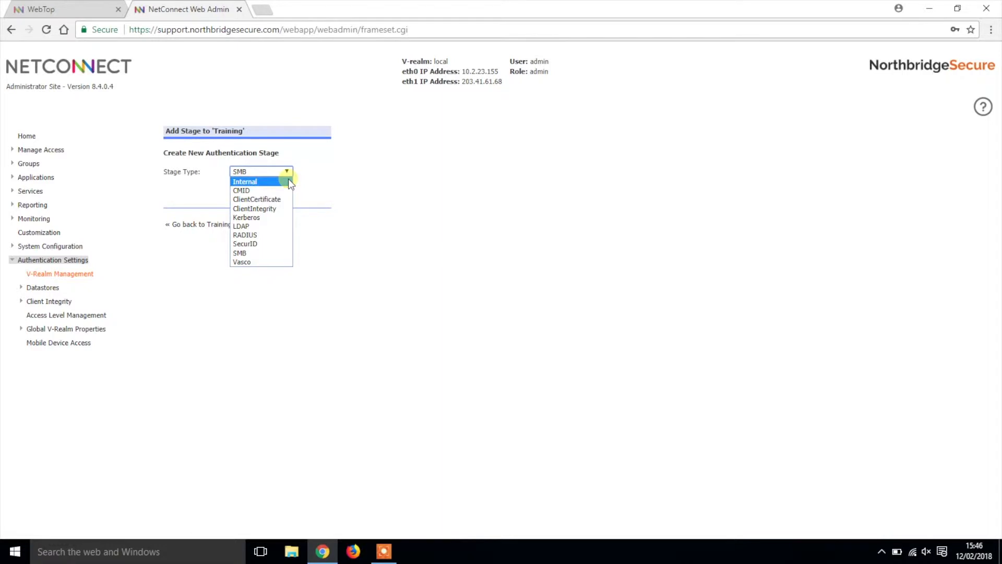
left_click(289, 181)
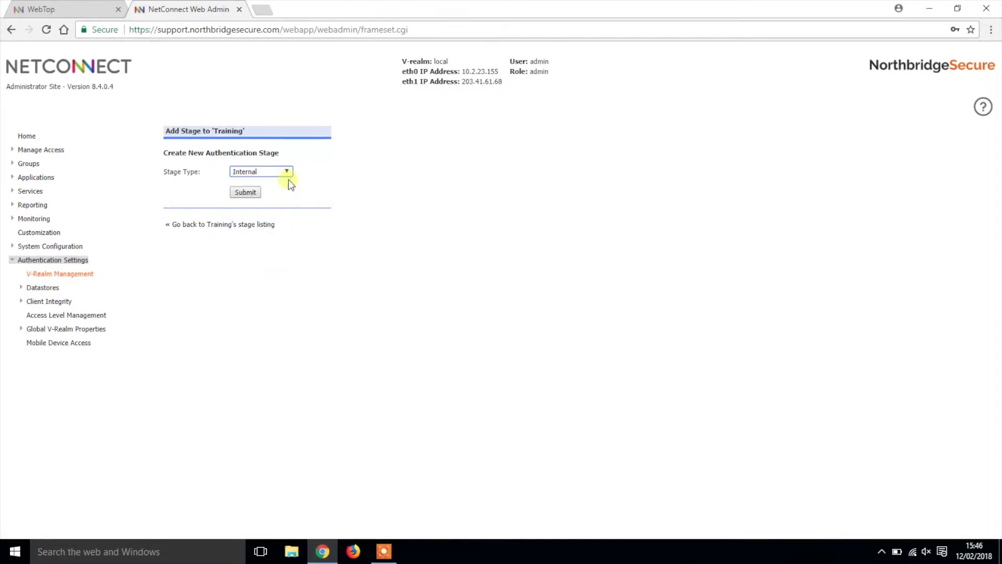
left_click(249, 194)
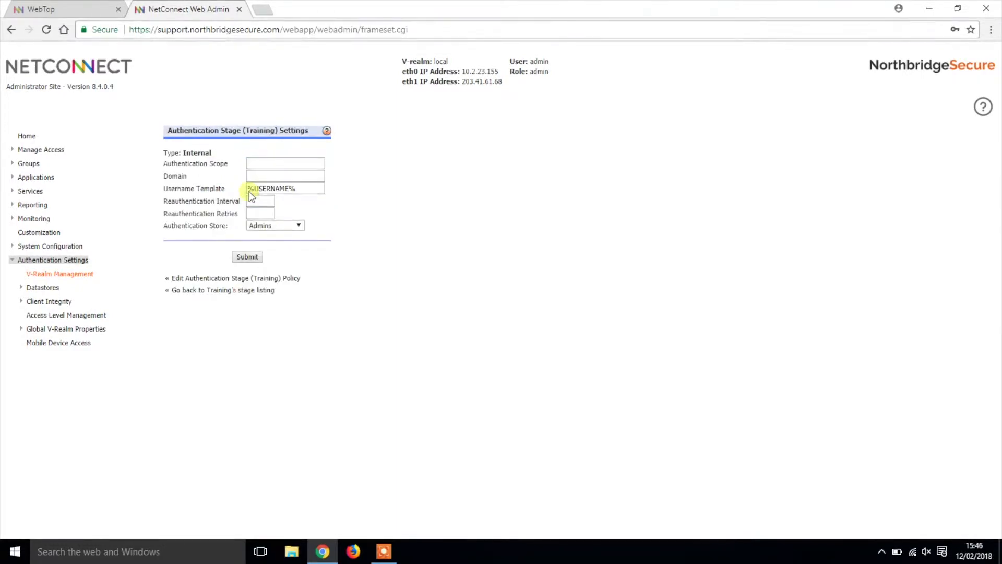
left_click(303, 227)
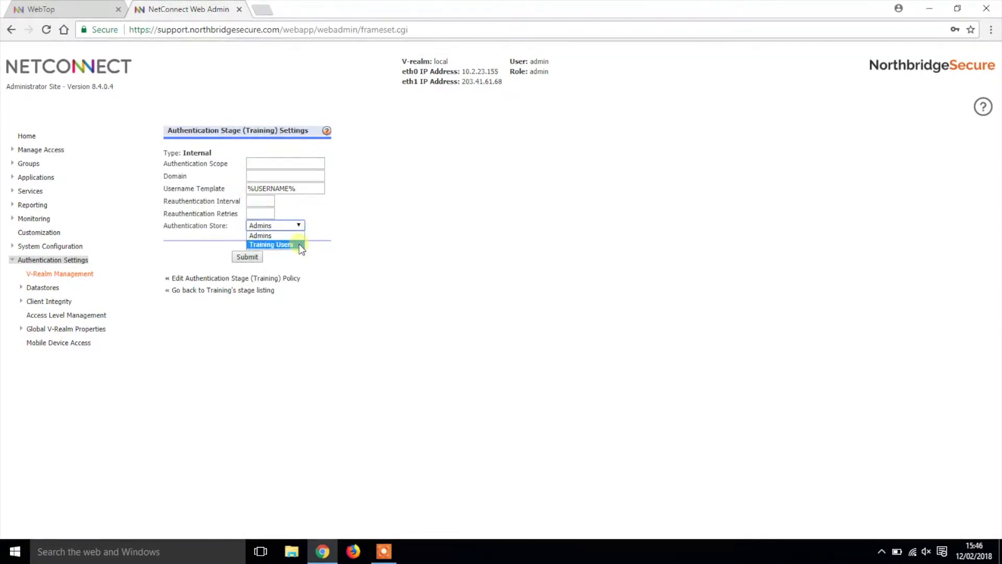
left_click(292, 245)
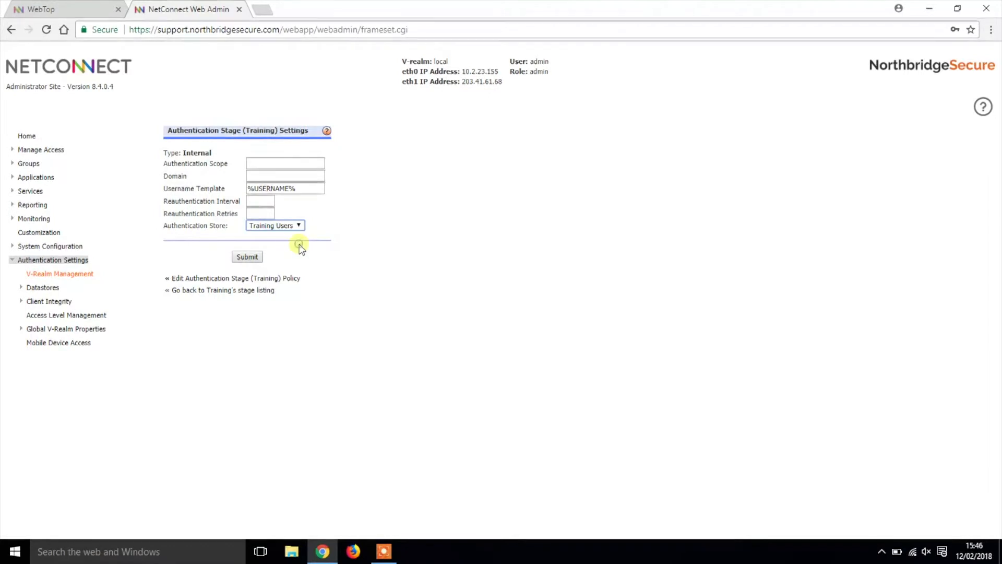
left_click(247, 257)
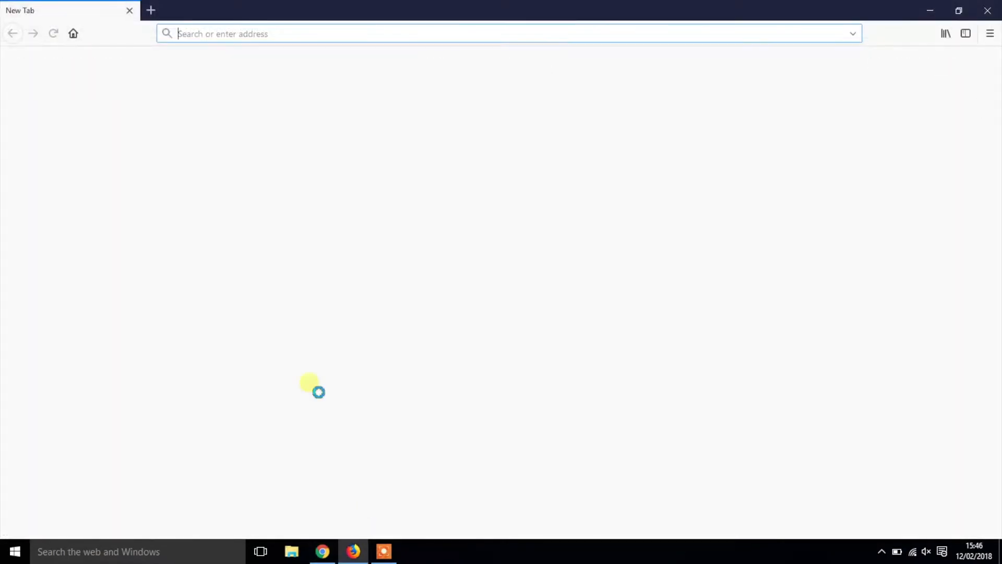
type("https:")
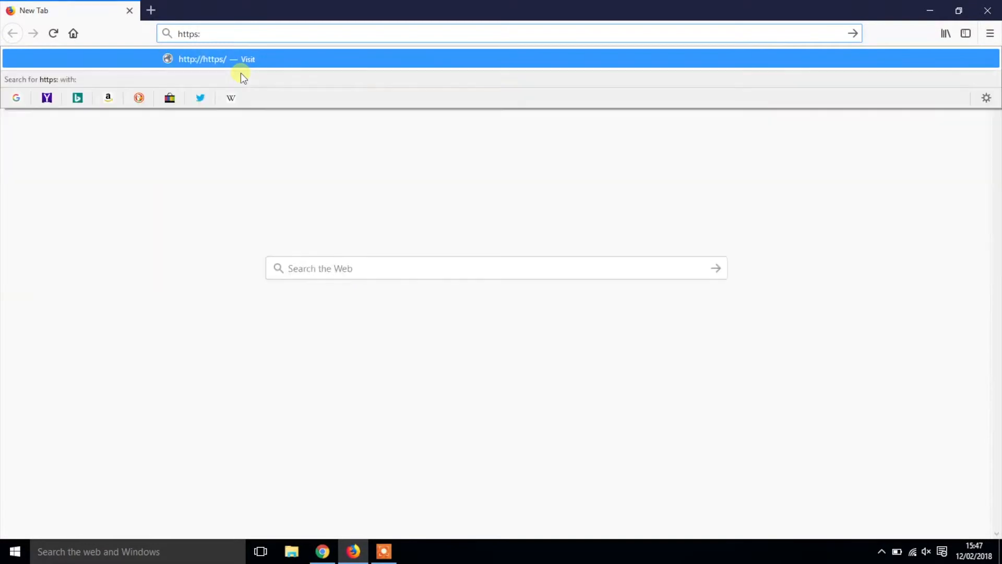
type("//support.northbridgesecure.com")
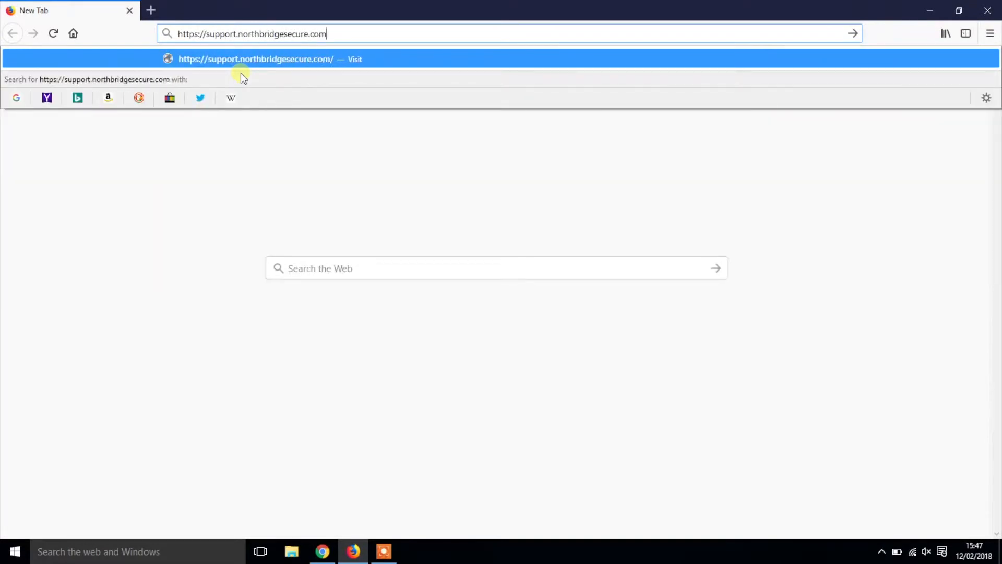
key("Return")
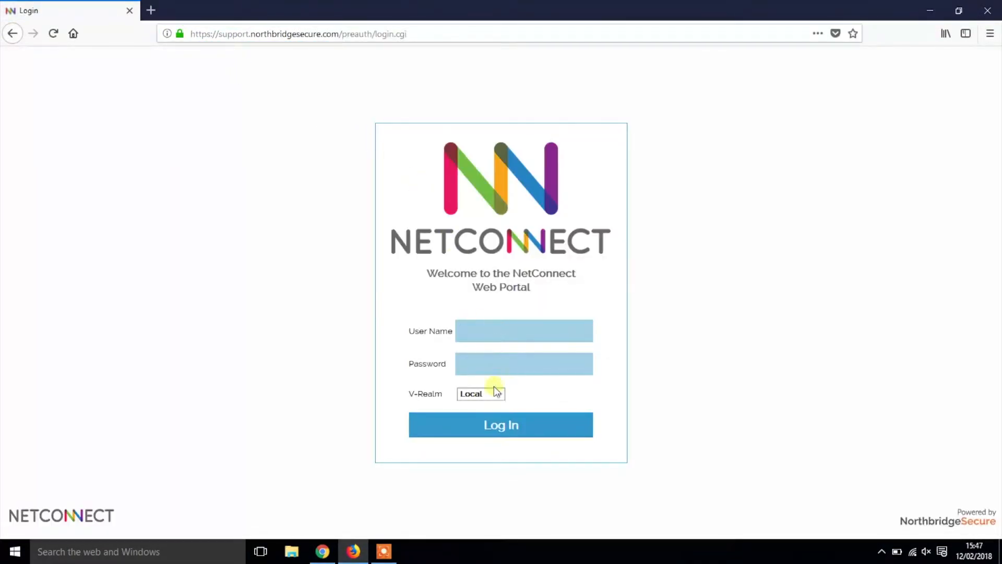
left_click(500, 395)
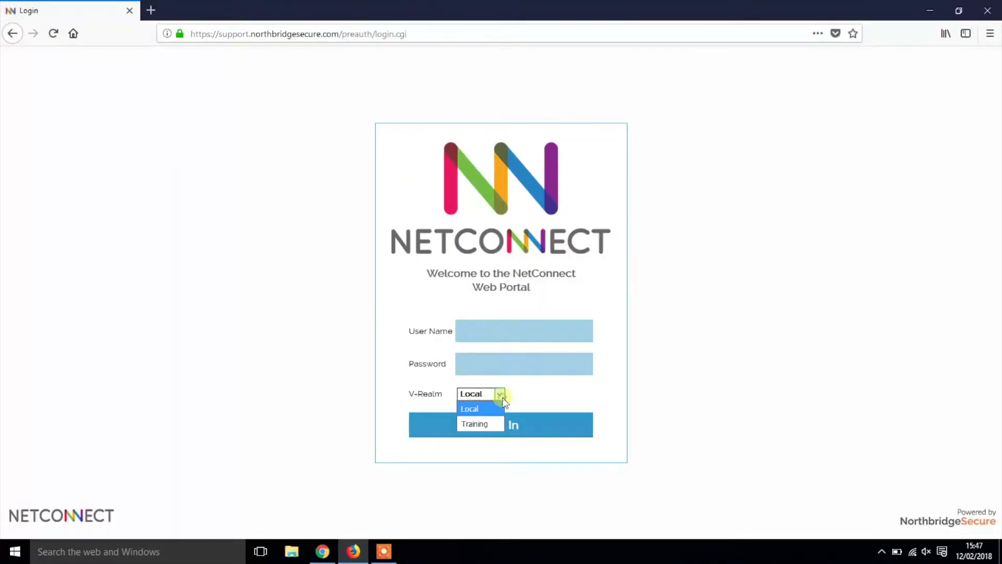
left_click(475, 425)
Sign in as Trainee1, confirm WebTop shows no applications, and log out
left_click(515, 336)
type("Trainee1")
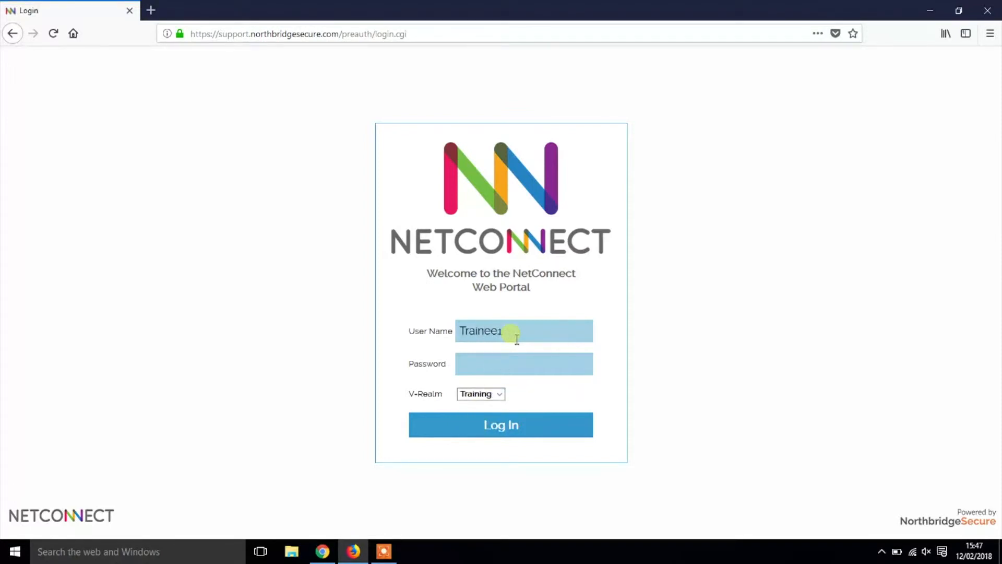
left_click(536, 374)
type("••••••••••")
left_click(532, 437)
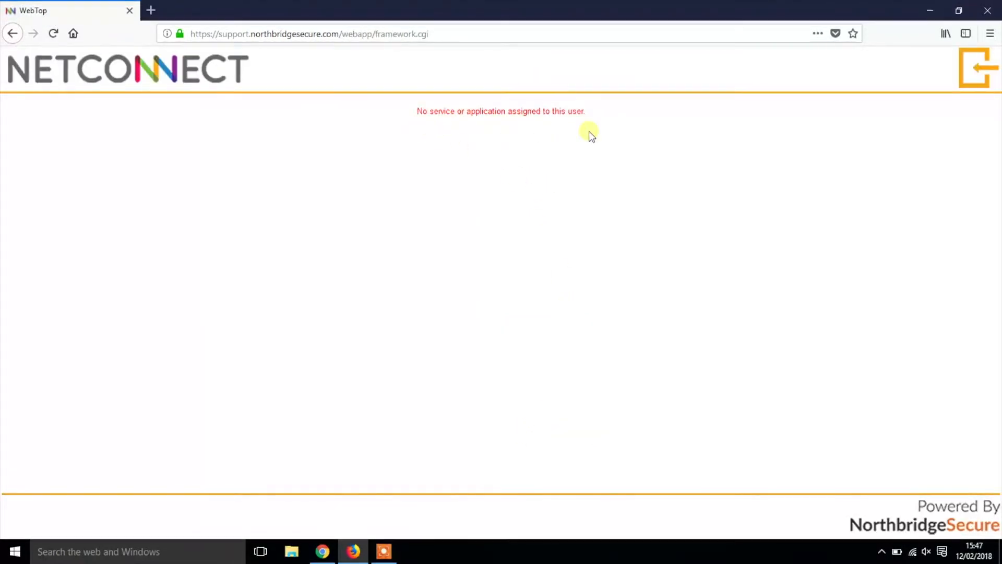
left_click(988, 72)
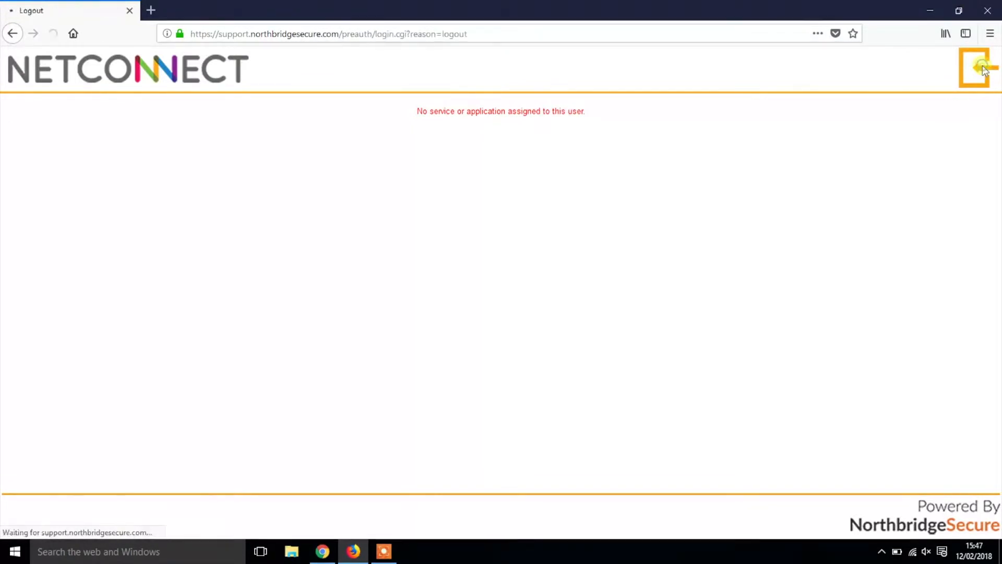
Back in the admin console, create the local group 'Training Group' under Groups > Local
left_click(322, 552)
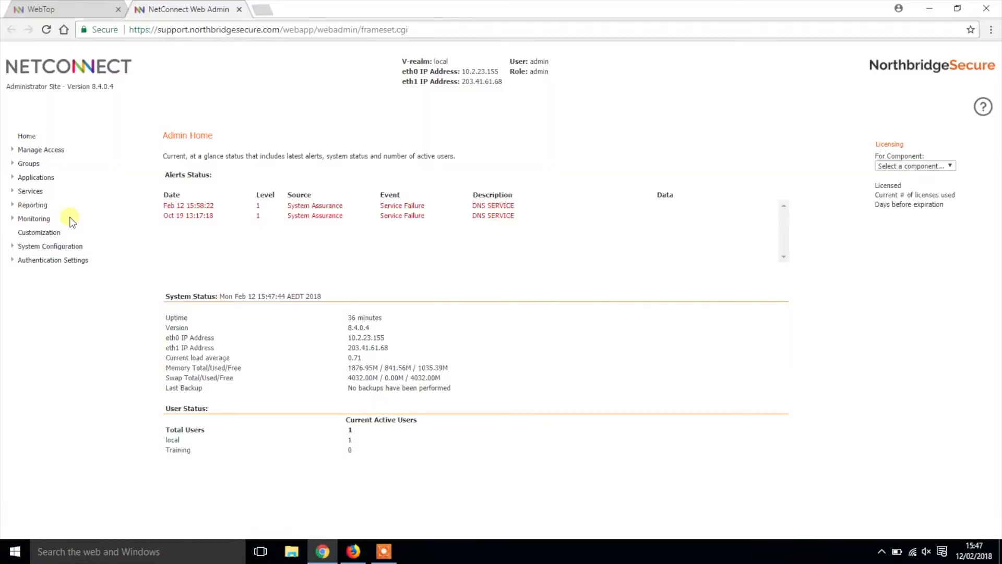
left_click(29, 164)
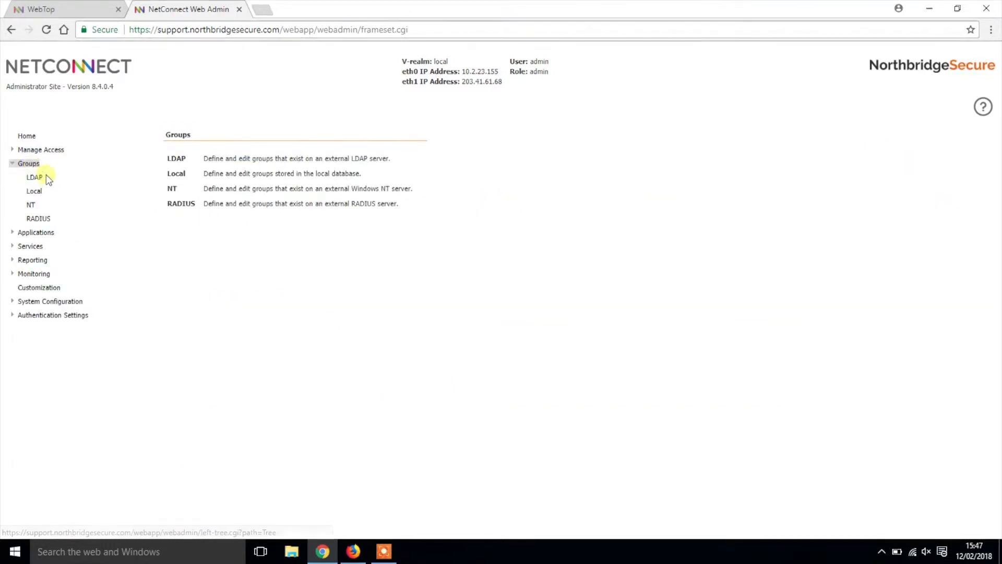
left_click(34, 191)
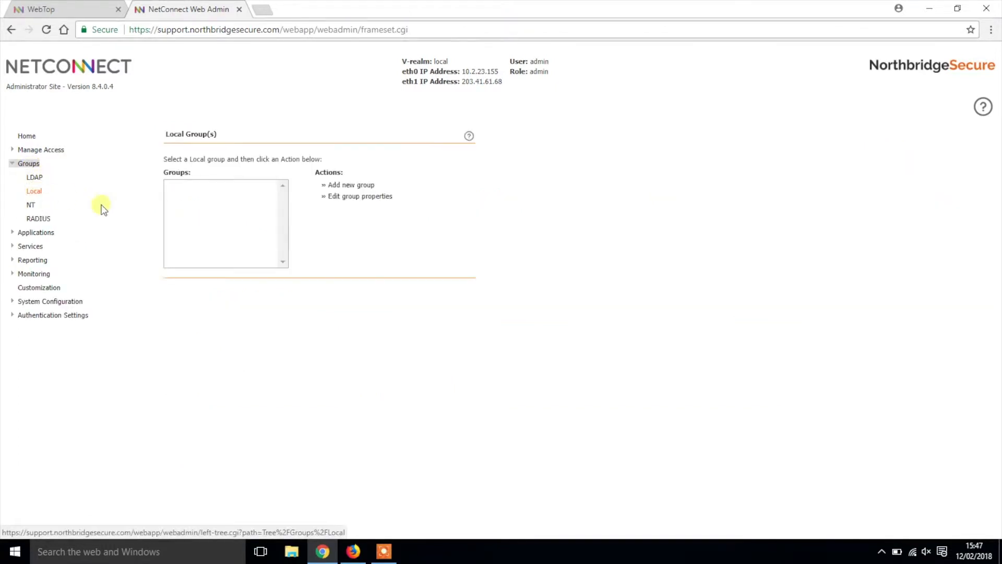
left_click(339, 186)
left_click(300, 157)
type("Training Group")
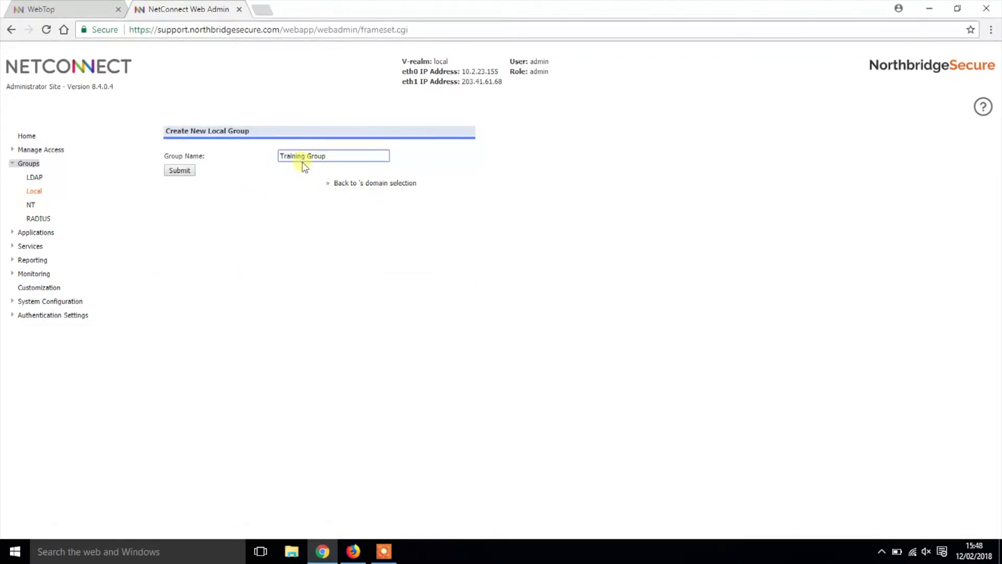
left_click(178, 170)
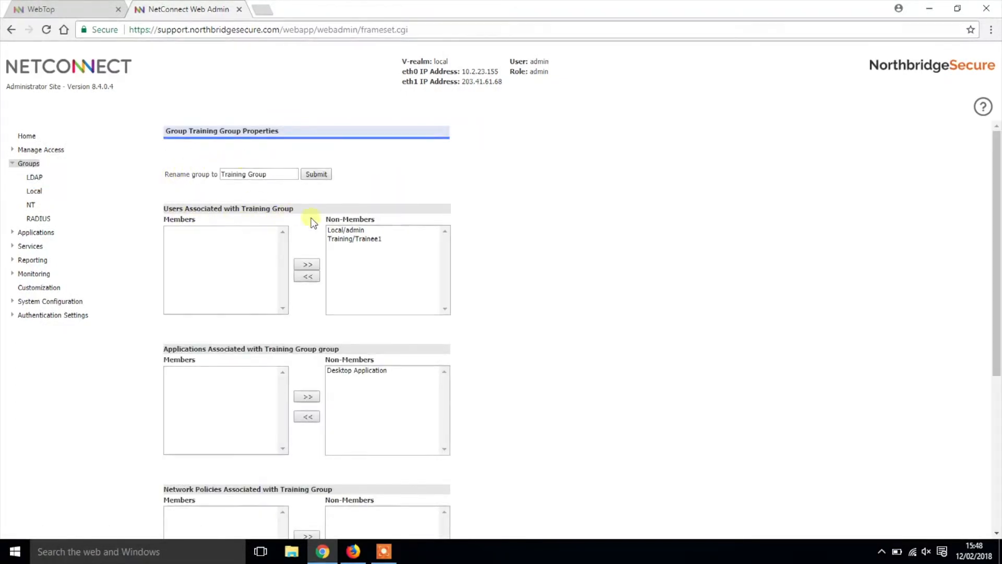
Make Trainee1 a member of Training Group and associate Desktop Application with the group
left_click(347, 238)
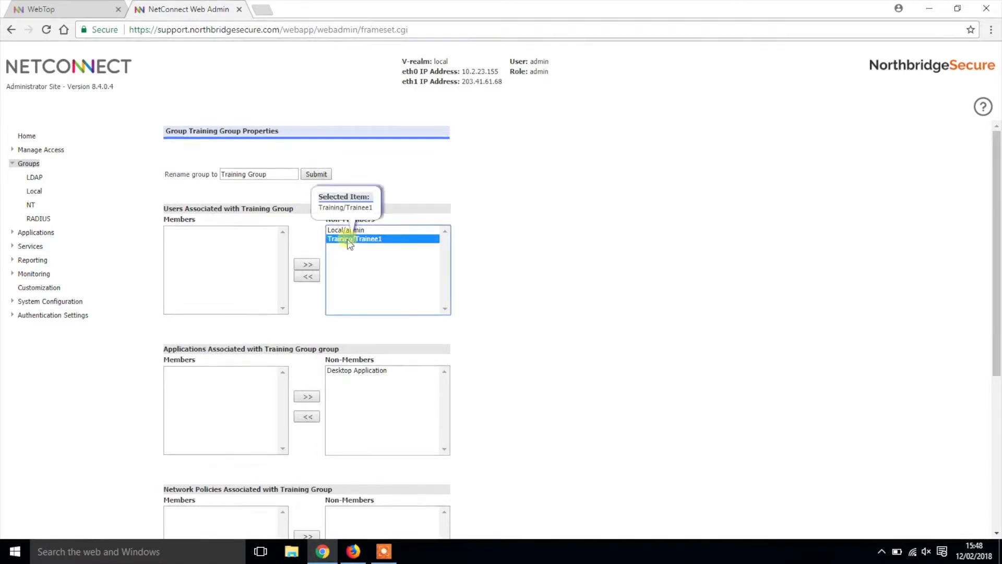
left_click(308, 277)
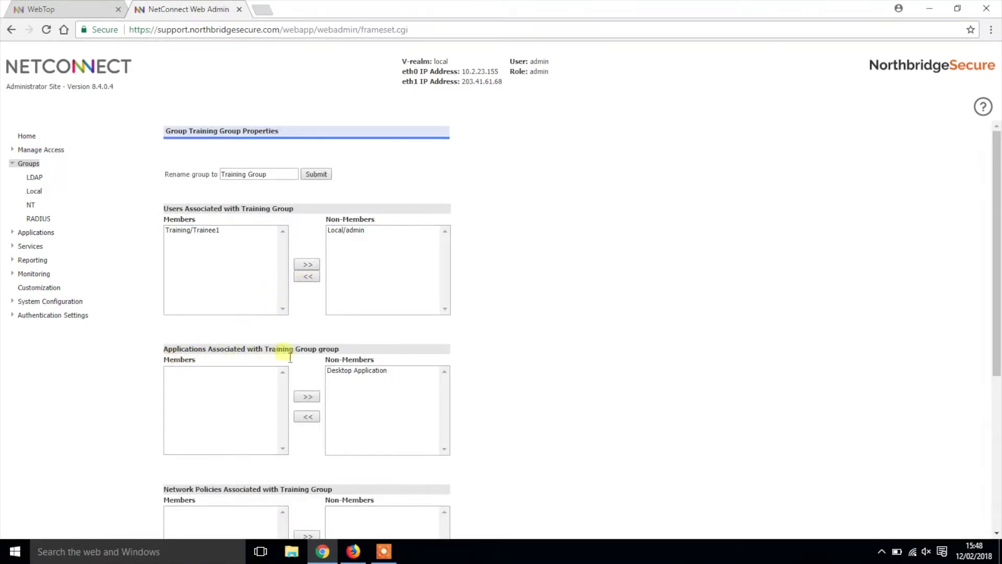
left_click(351, 369)
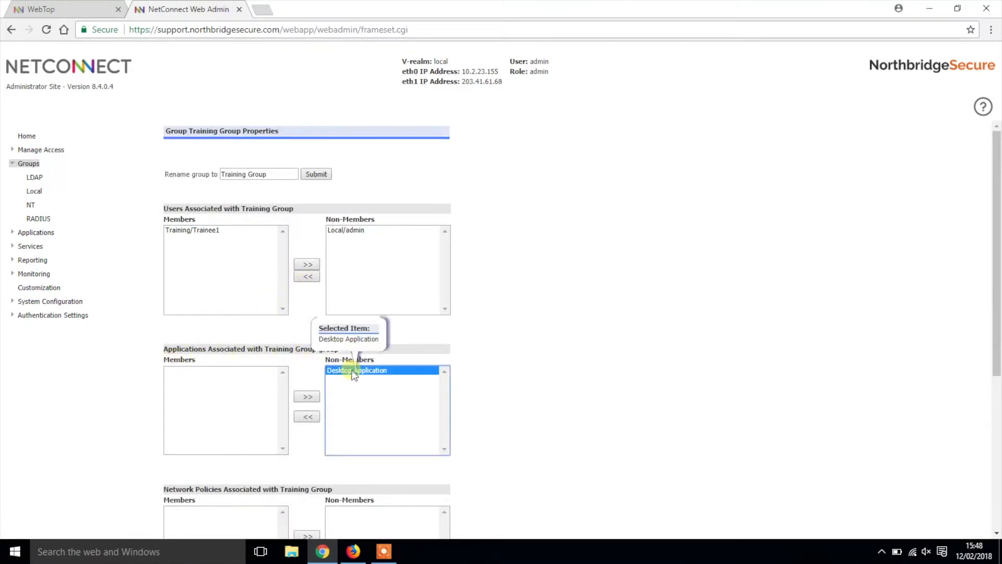
left_click(307, 417)
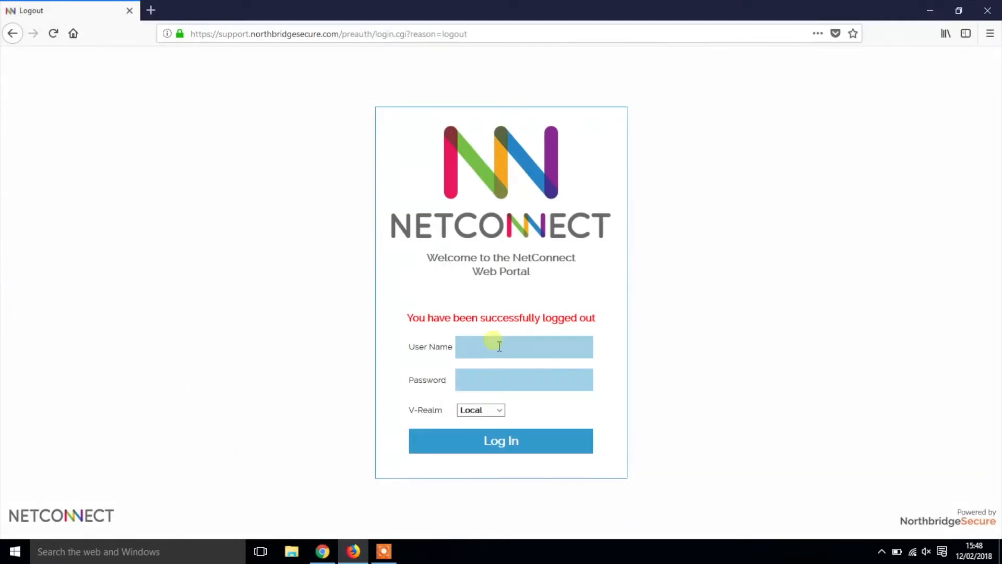
left_click(493, 345)
Log in as Trainee1 via the Training V-Realm, confirm Desktop Application appears, then log out
type("Trainee1")
left_click(506, 380)
type("••••••••••")
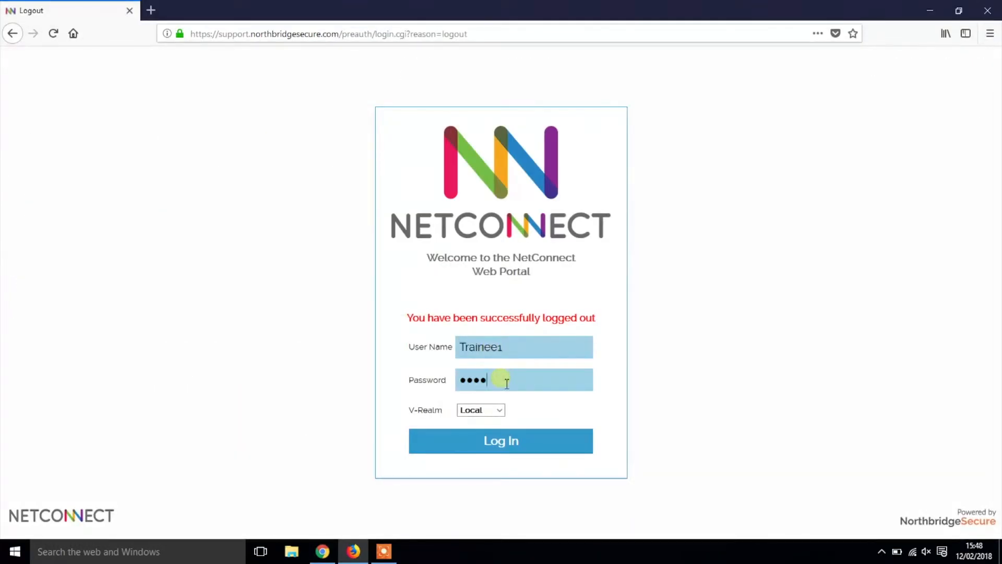
left_click(497, 409)
left_click(493, 440)
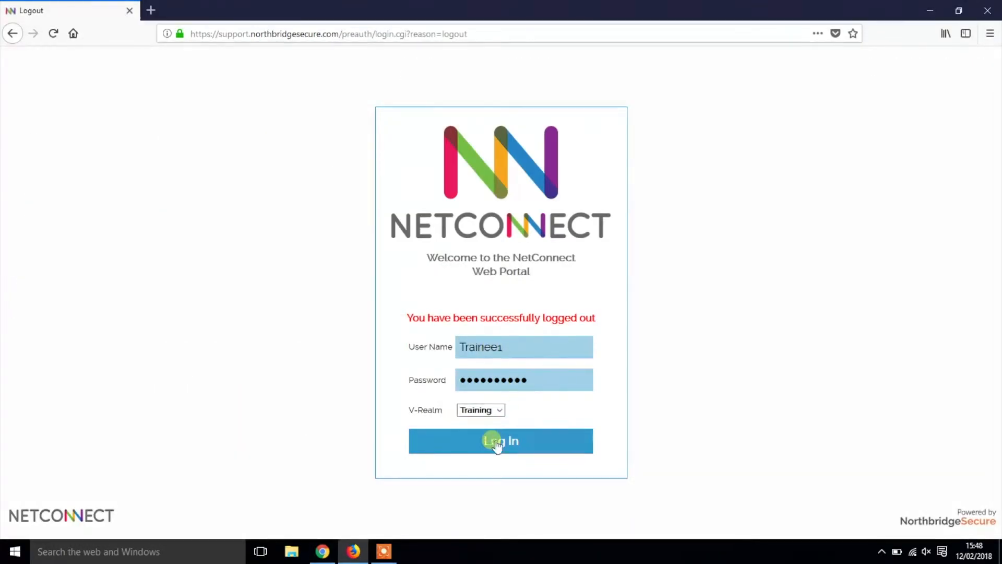
left_click(496, 439)
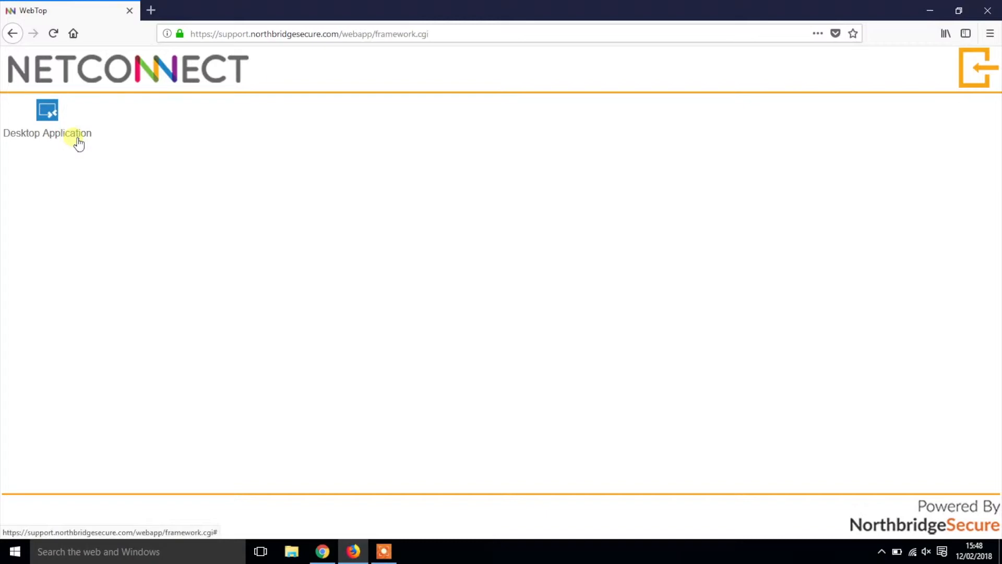
left_click(977, 67)
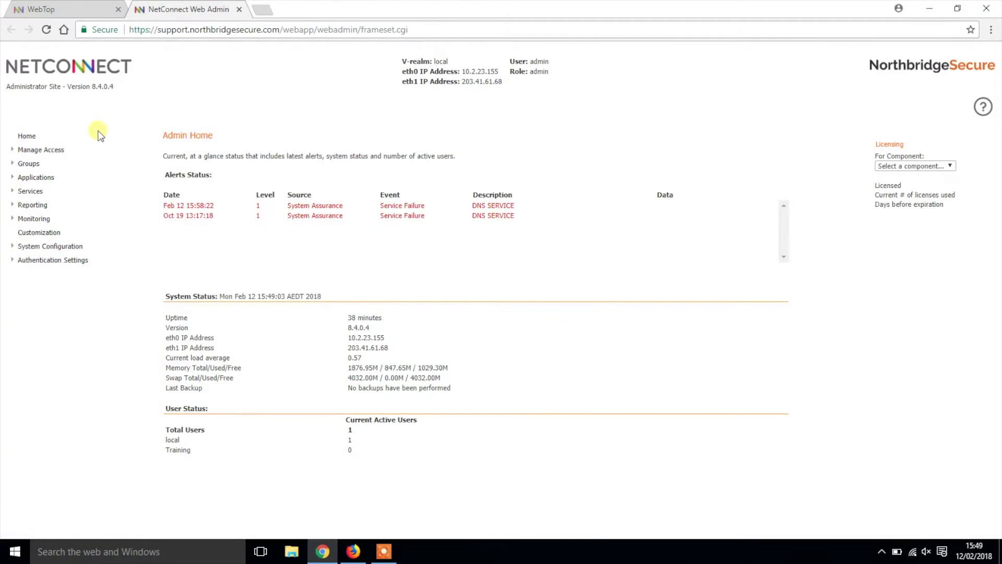
Authorize Trainee1 directly as a user of Desktop Application under Applications > Configuration
left_click(53, 179)
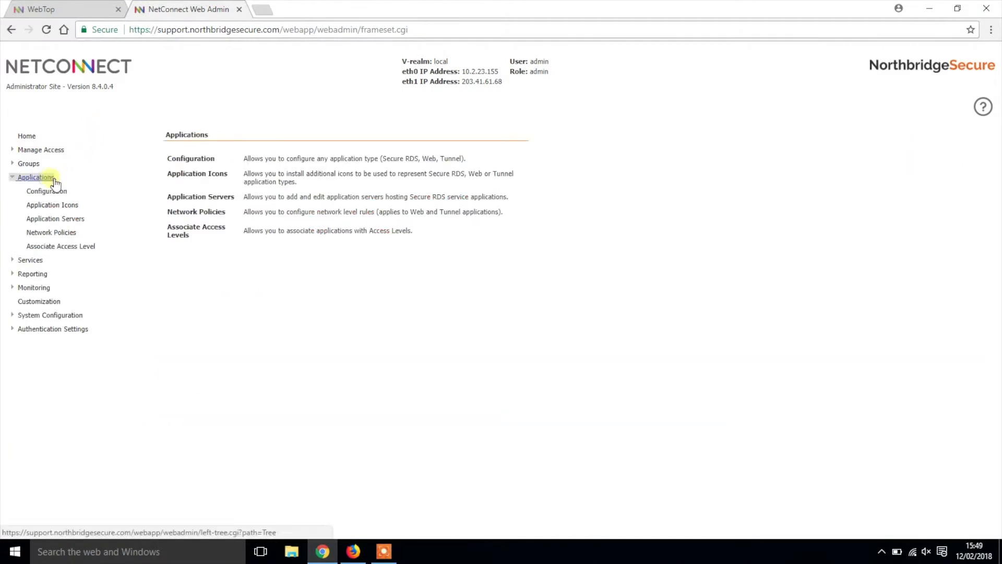
left_click(57, 191)
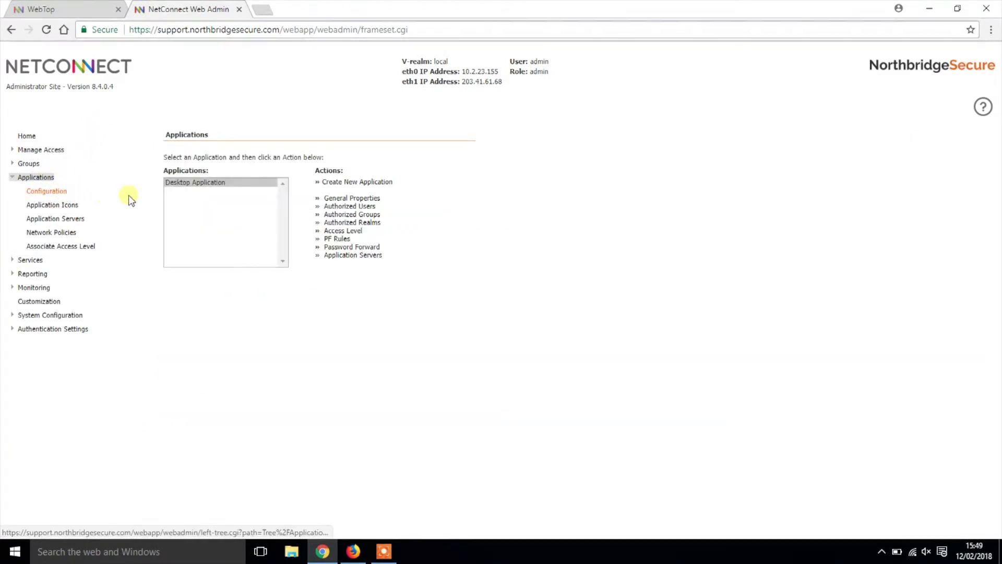
left_click(196, 183)
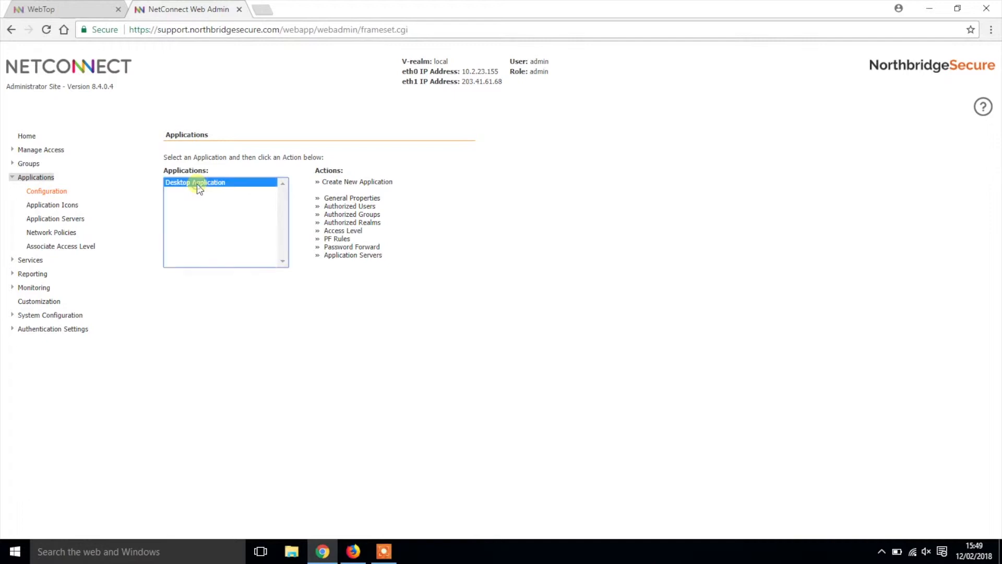
left_click(342, 208)
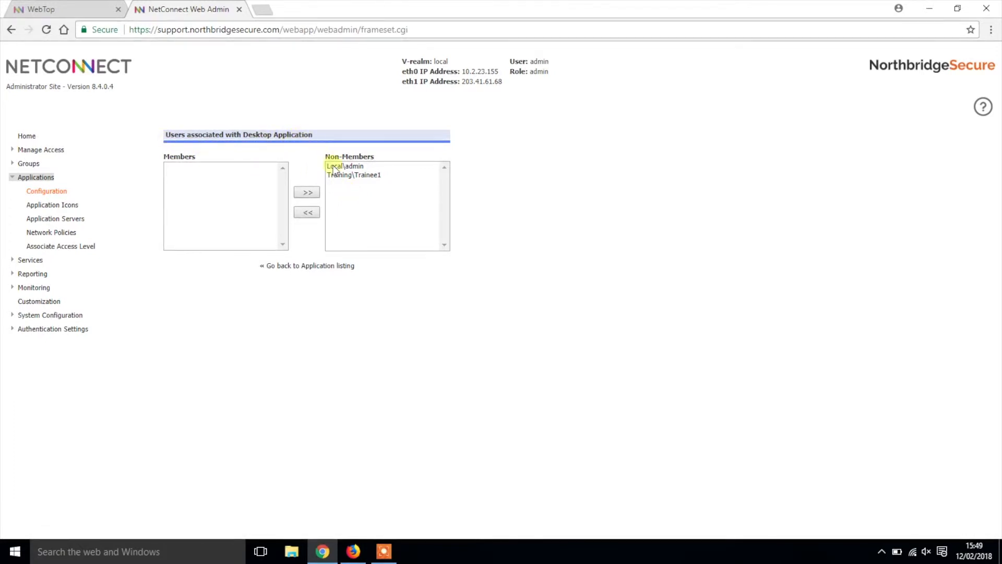
left_click(344, 177)
left_click(307, 213)
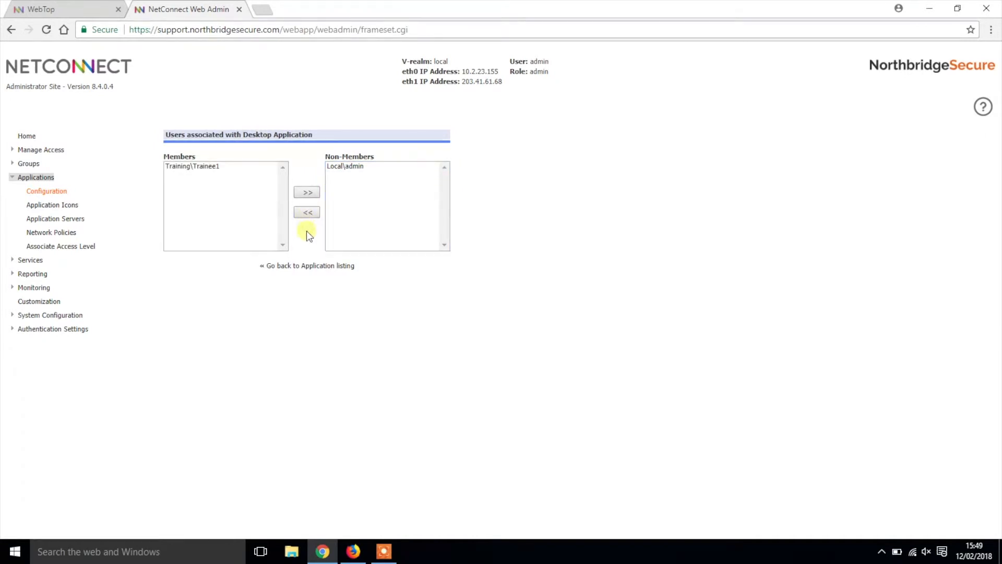
left_click(308, 266)
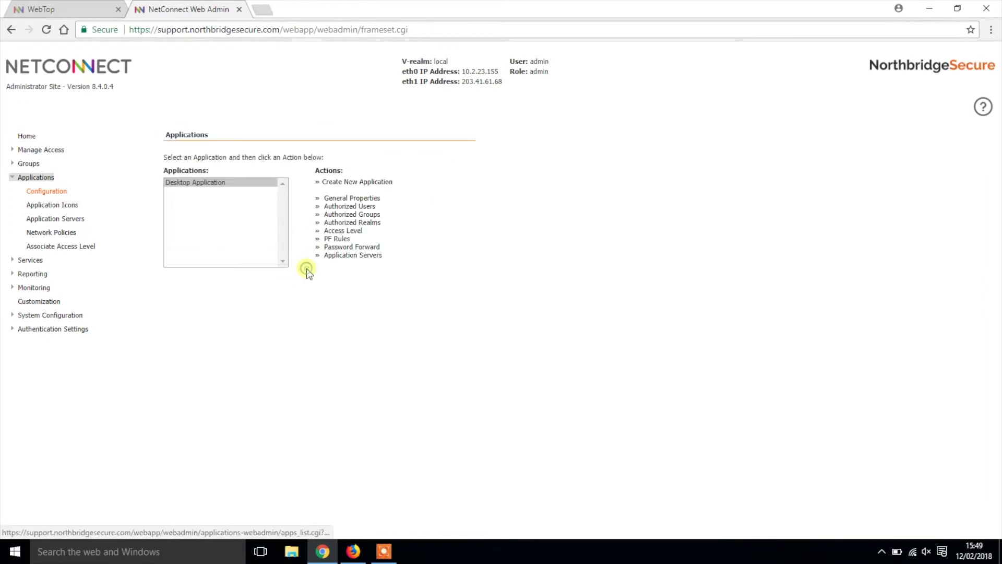
Check that Training Group is among Desktop Application's authorized groups
left_click(243, 182)
left_click(348, 215)
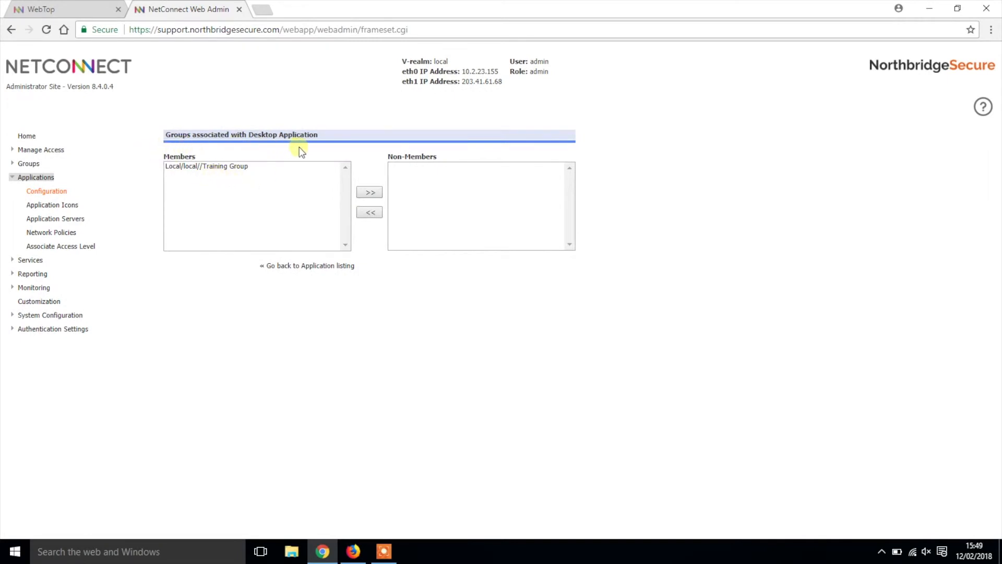
left_click(326, 267)
Add the Training realm to Desktop Application's authorized realms
left_click(256, 182)
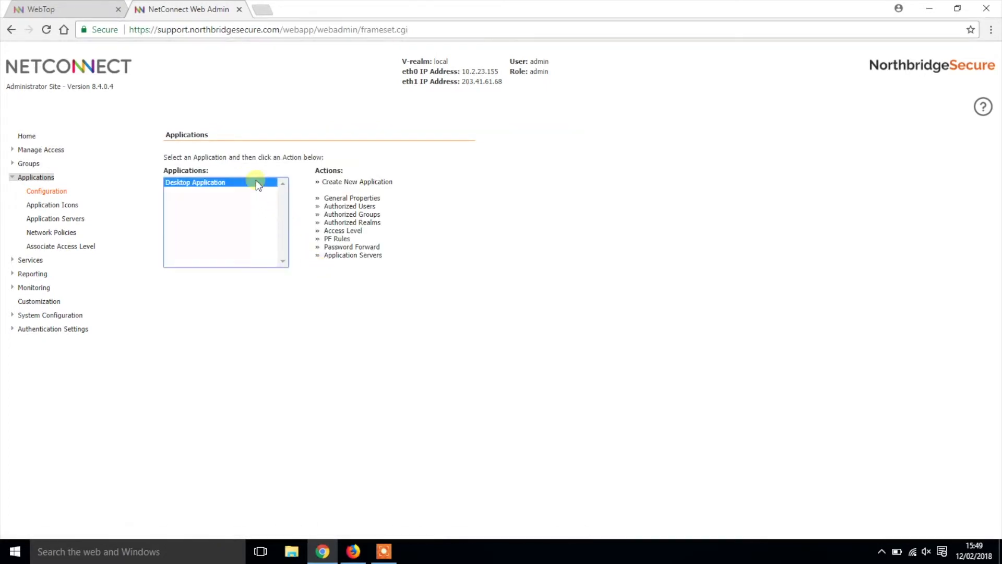
left_click(350, 224)
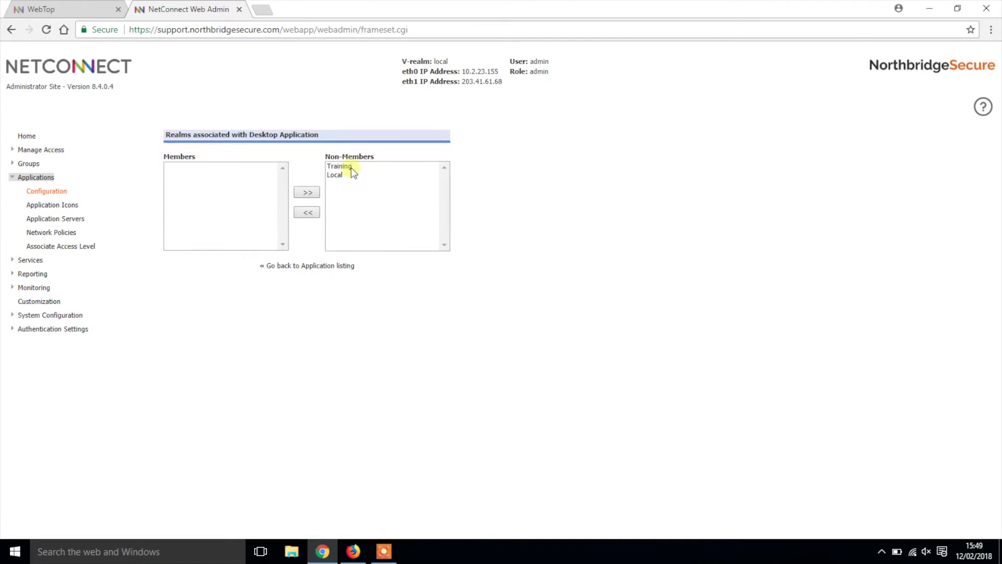
left_click(351, 167)
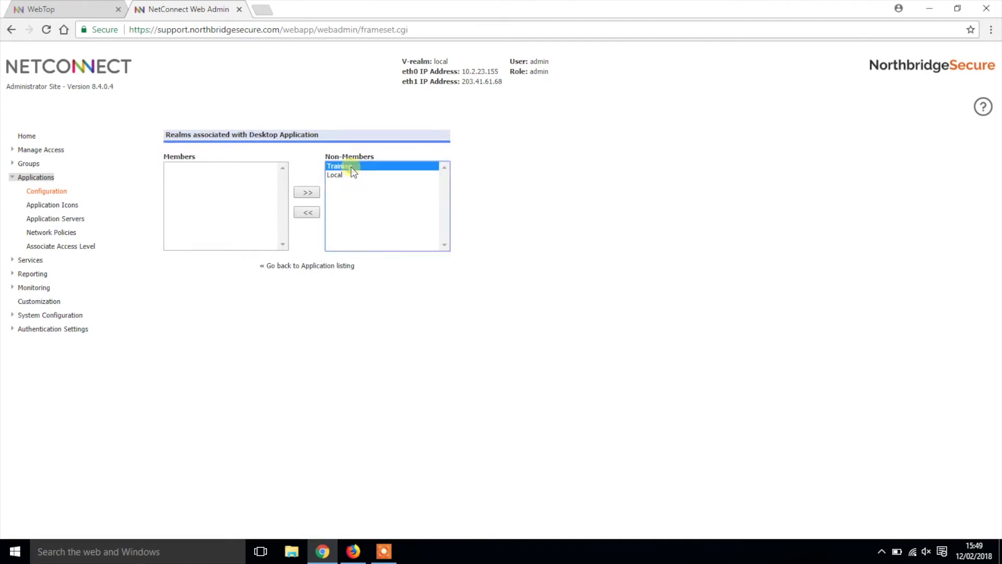
left_click(308, 213)
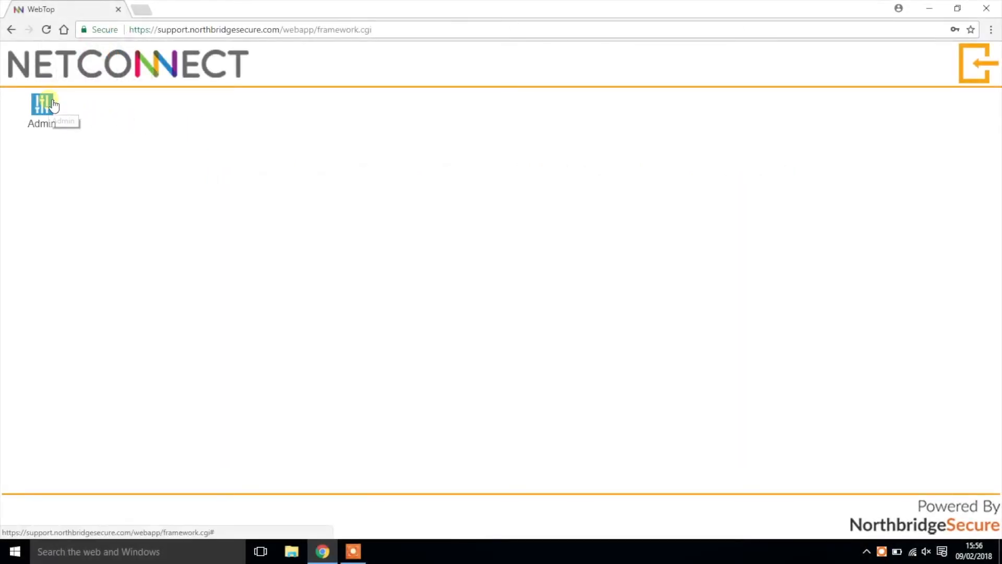
Raise Training above Local in V-Realm Management so it comes first, then log out
left_click(54, 104)
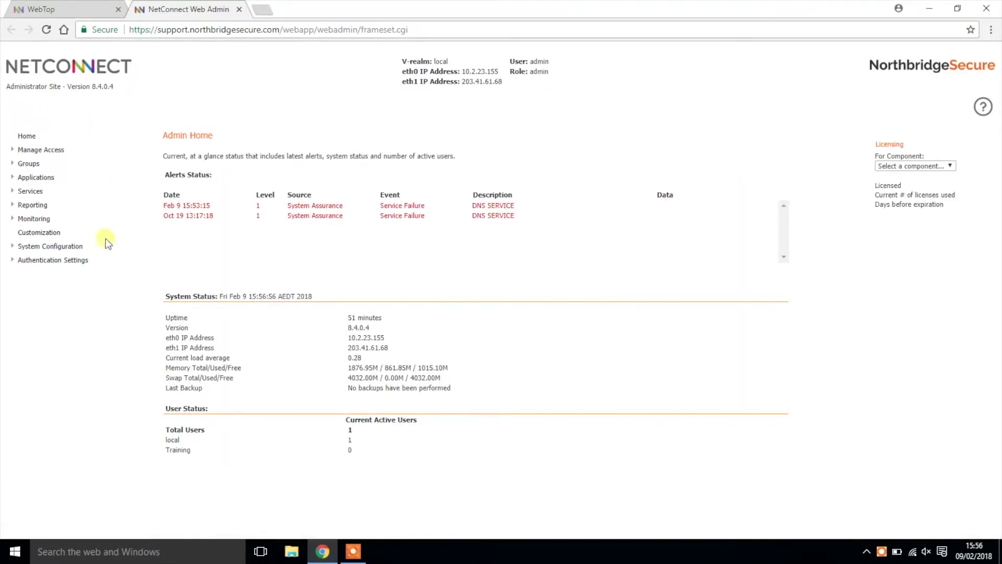
left_click(82, 260)
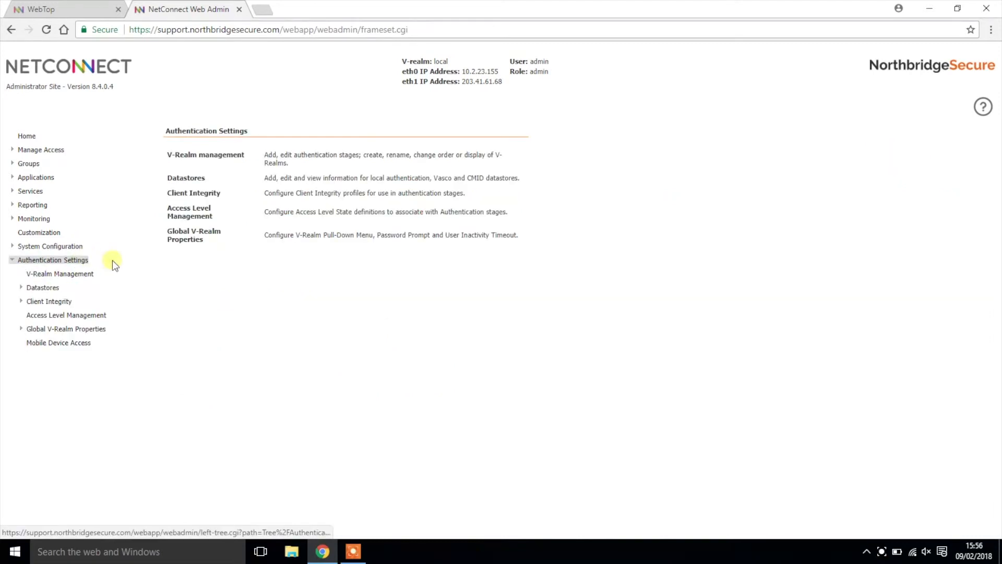
left_click(90, 274)
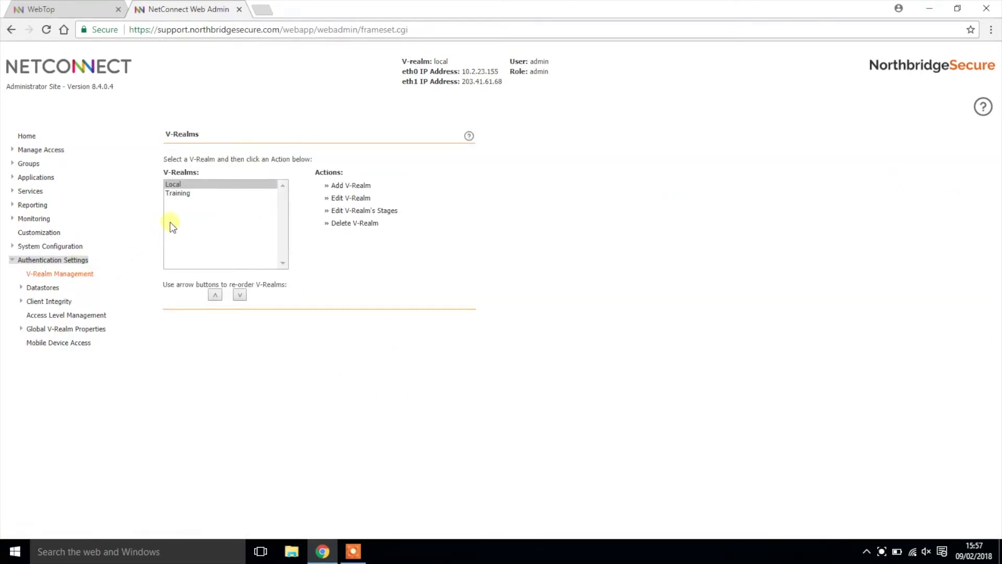
left_click(181, 194)
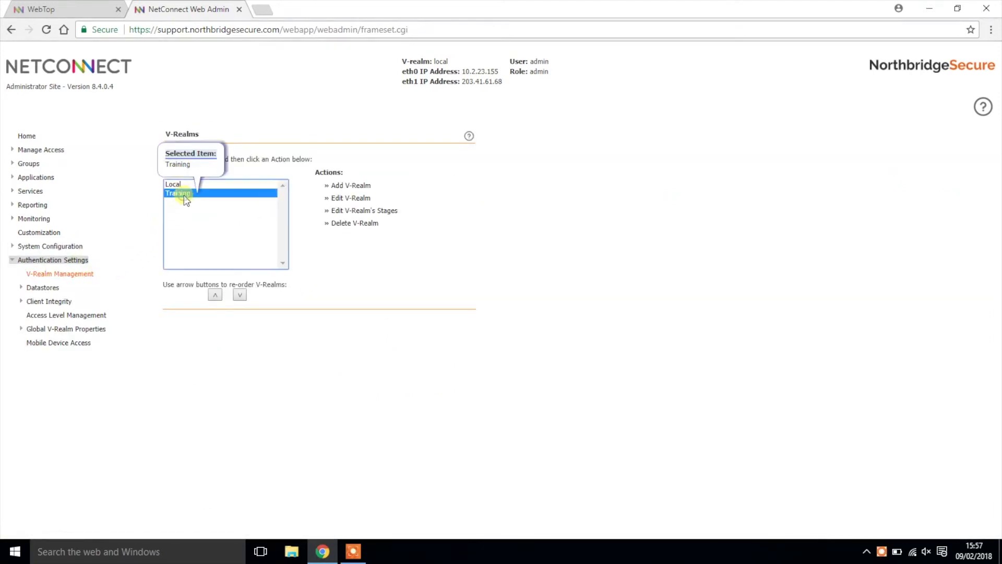
left_click(214, 295)
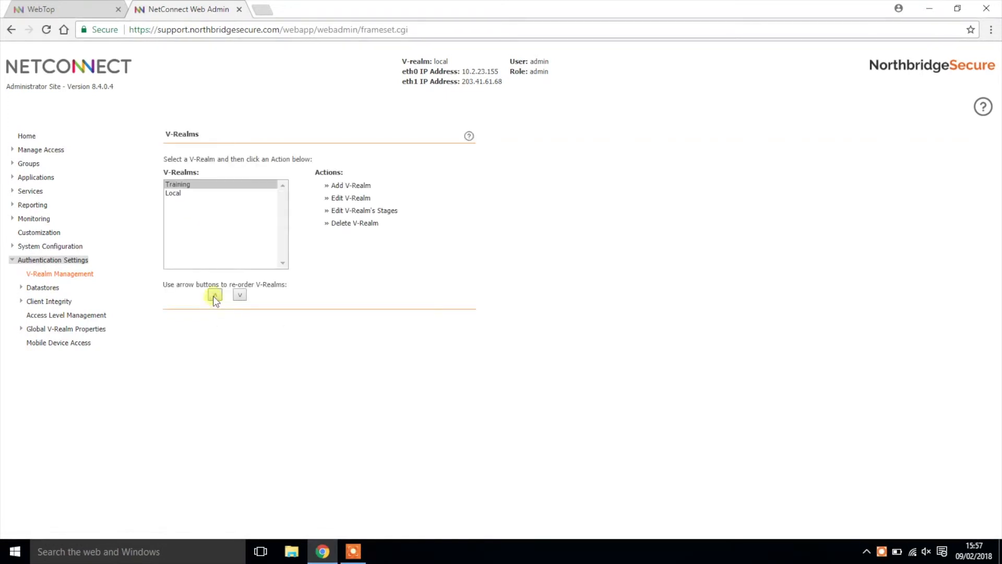
left_click(239, 9)
left_click(976, 69)
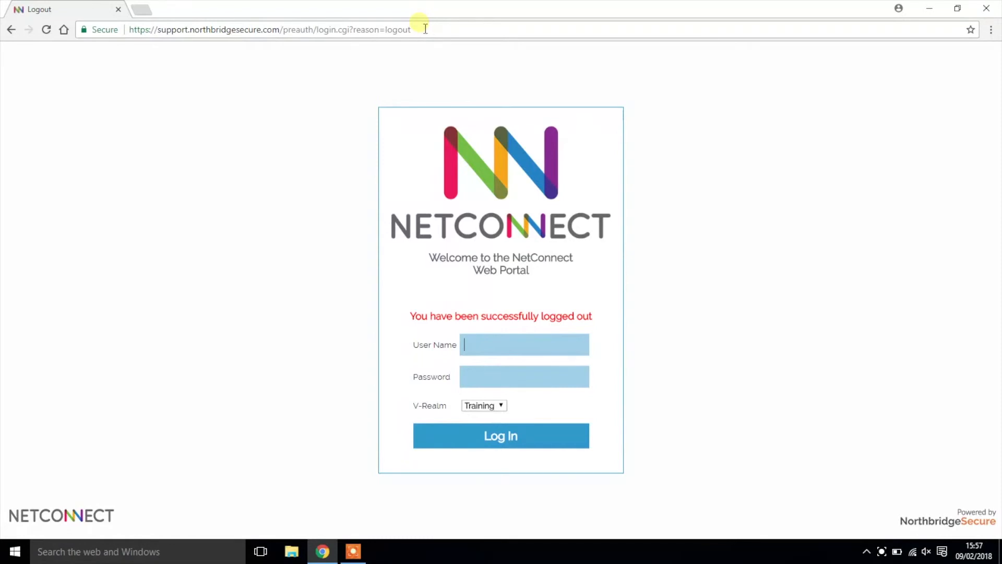
Change the address to /realm/Train to load the Training realm's login page
left_click_drag(422, 31, 286, 31)
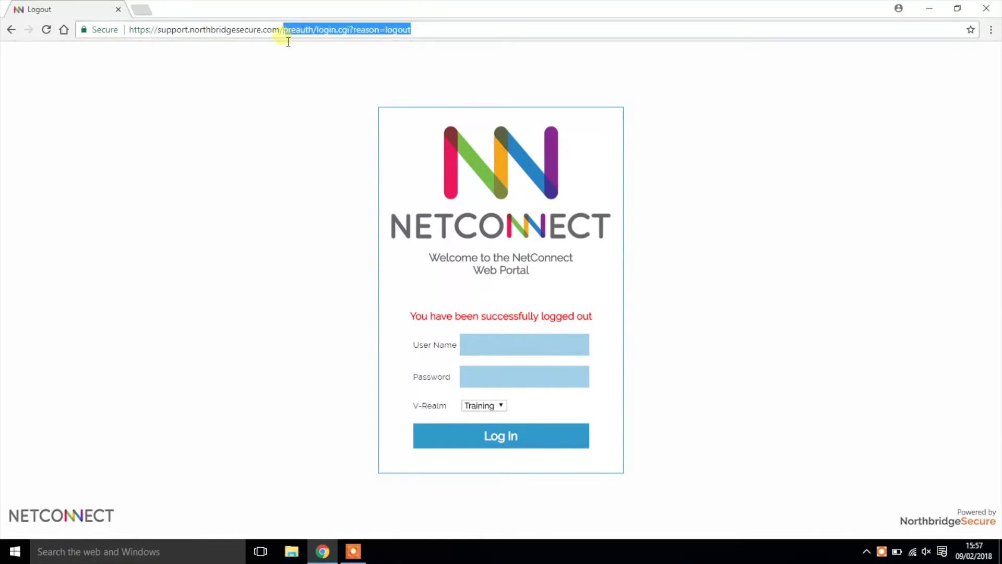
type("realm\\")
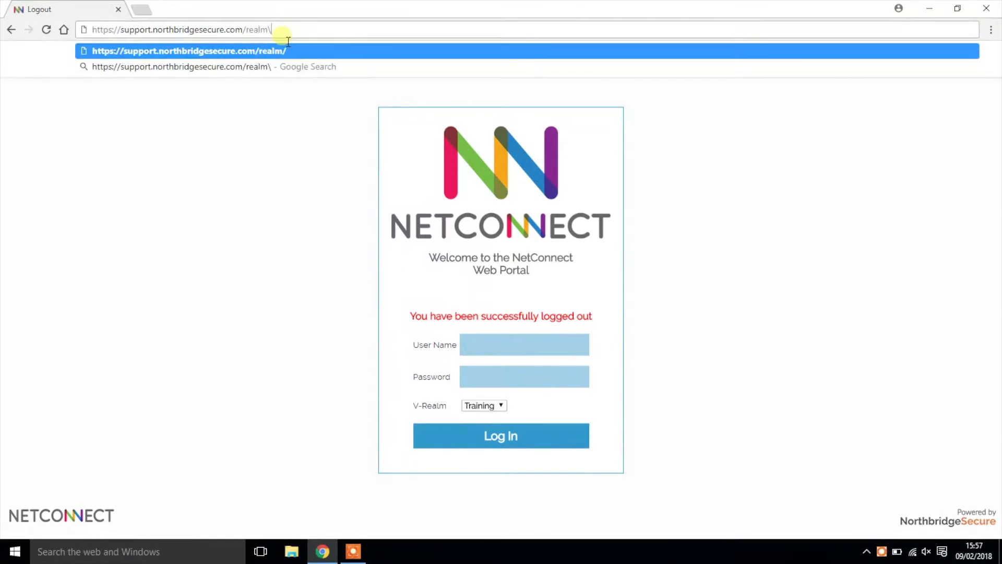
key("BackSpace")
type("/")
type("Train")
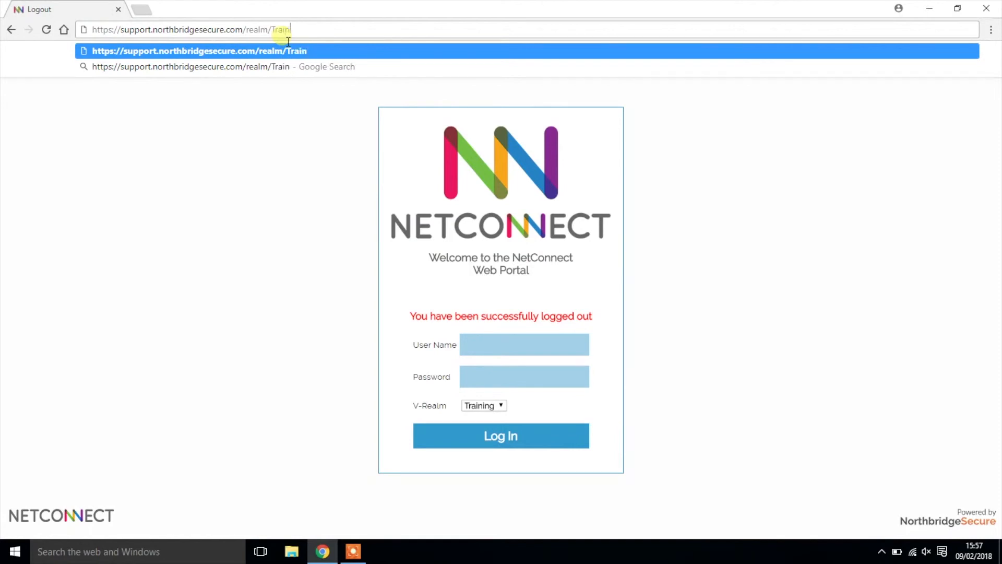
key("Return")
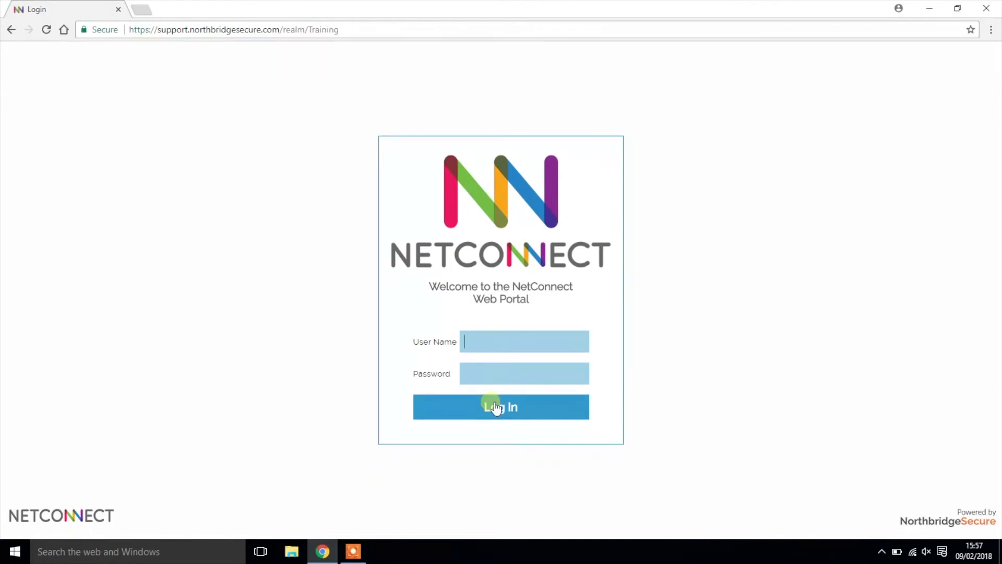
Sign in to the Training realm with the trainee's username and password
type("Trainee1")
left_click(503, 366)
type("•••••••••")
left_click(506, 409)
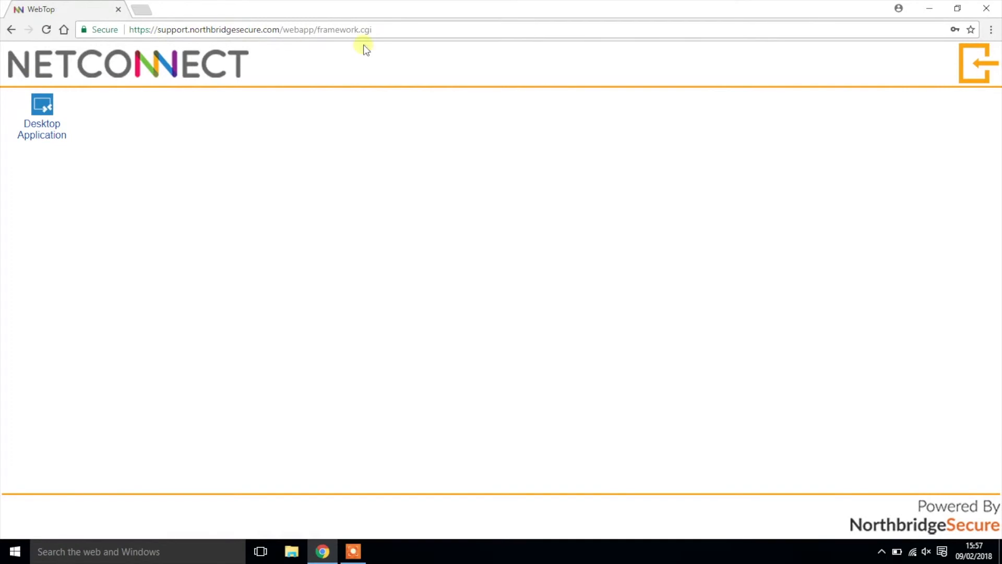
Log out and trim the address back to the general login page
left_click(974, 72)
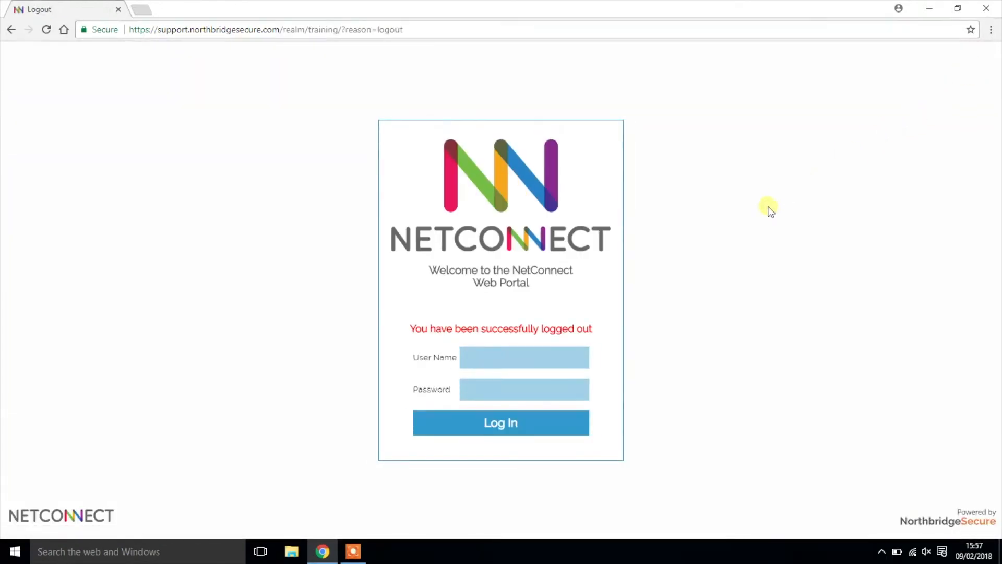
left_click_drag(413, 29, 278, 37)
key("BackSpace")
key("Return")
Sign in as the administrator with the Local V-Realm selected
type("admin")
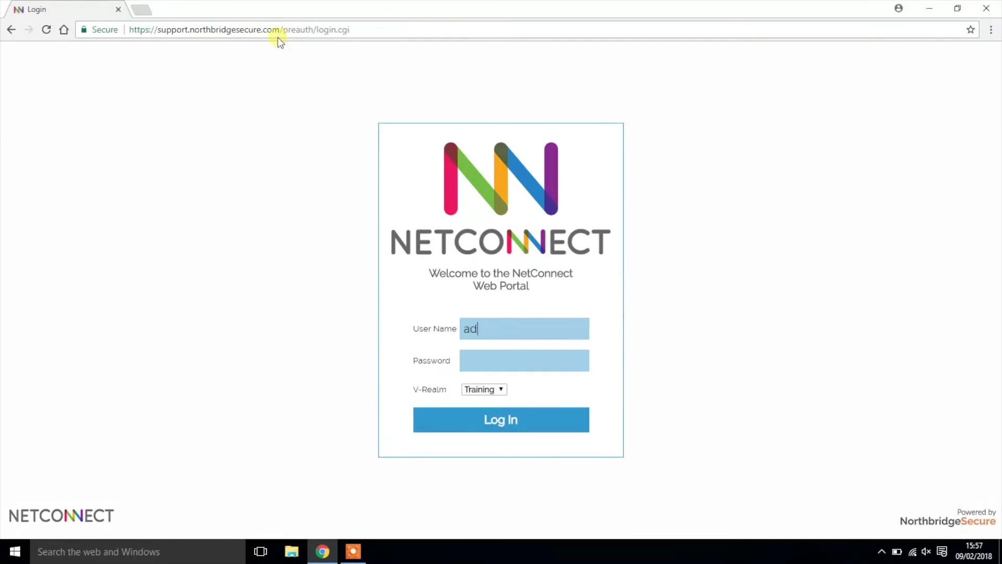
left_click(552, 359)
type("••")
left_click(494, 393)
left_click(500, 409)
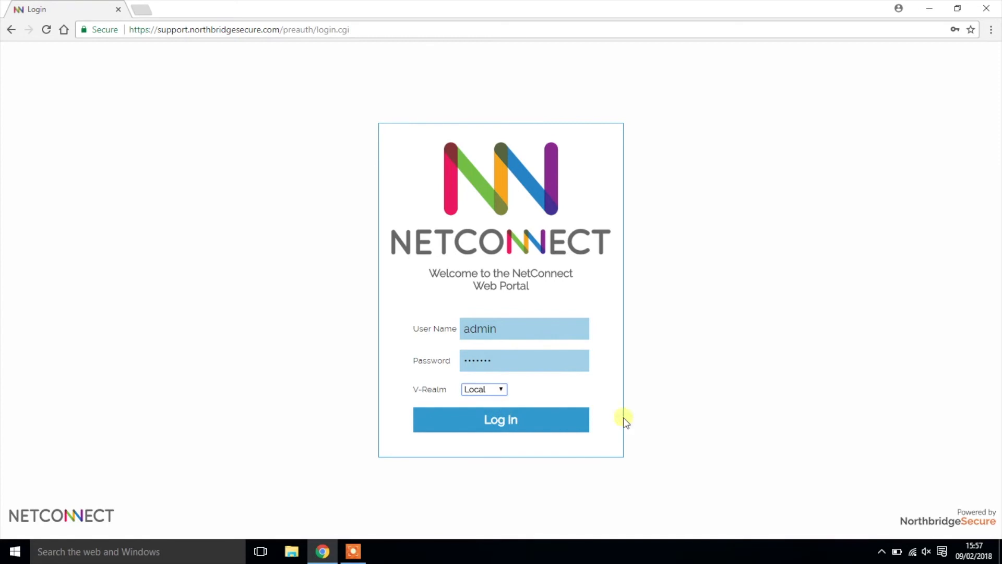
left_click(506, 421)
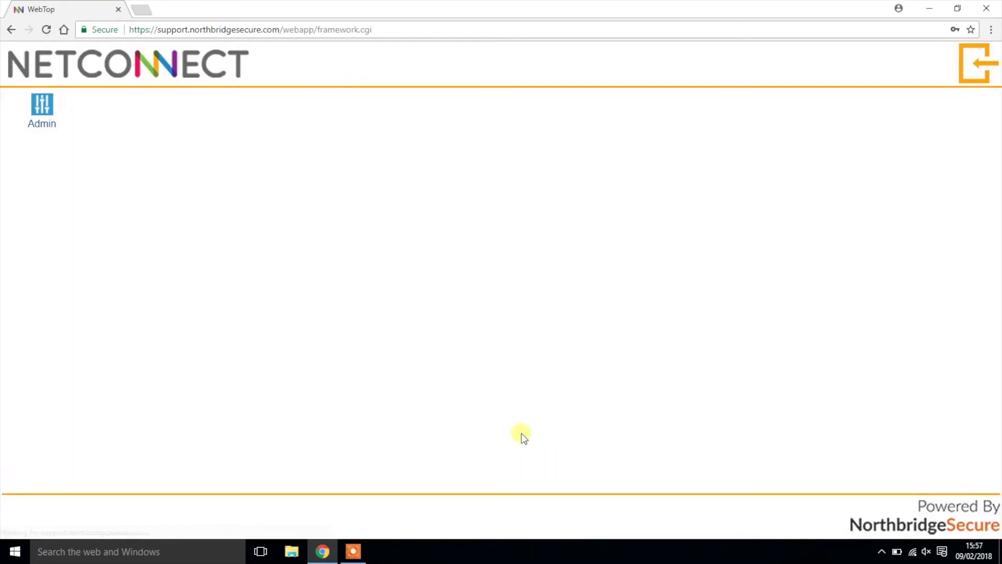
Set the V-Realm Pull-Down Menu to Off under Global V-Realm Properties and submit
left_click(41, 111)
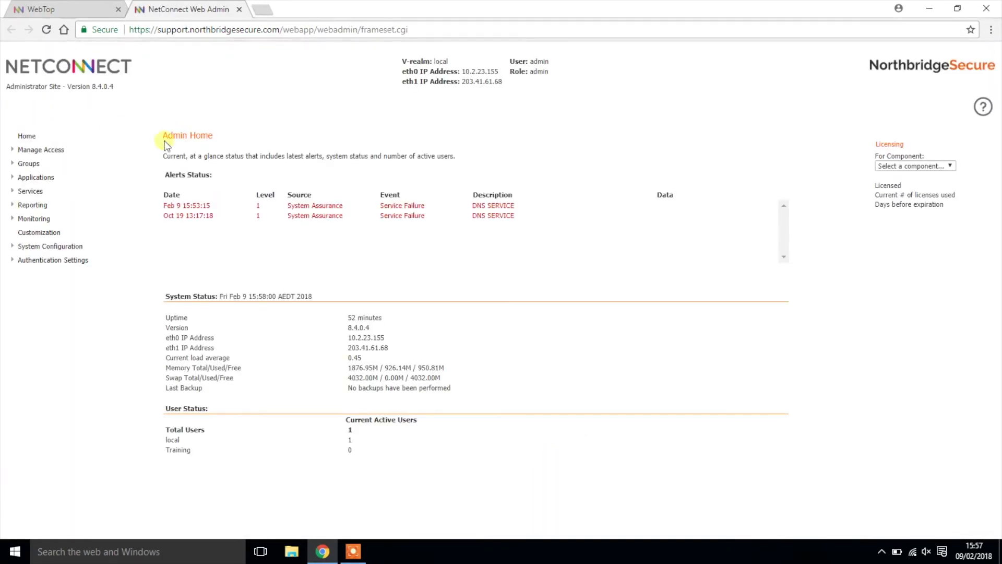
left_click(78, 261)
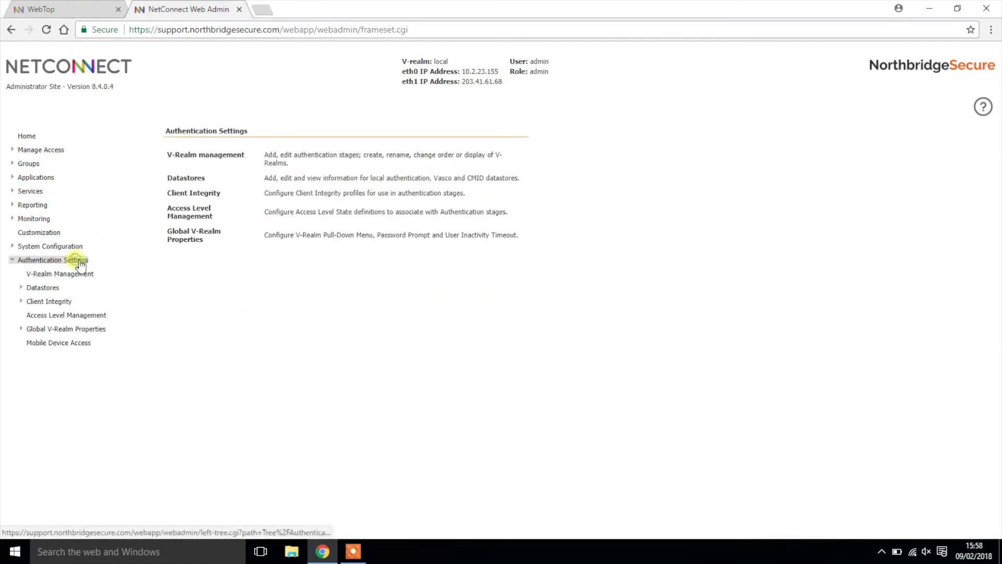
left_click(99, 330)
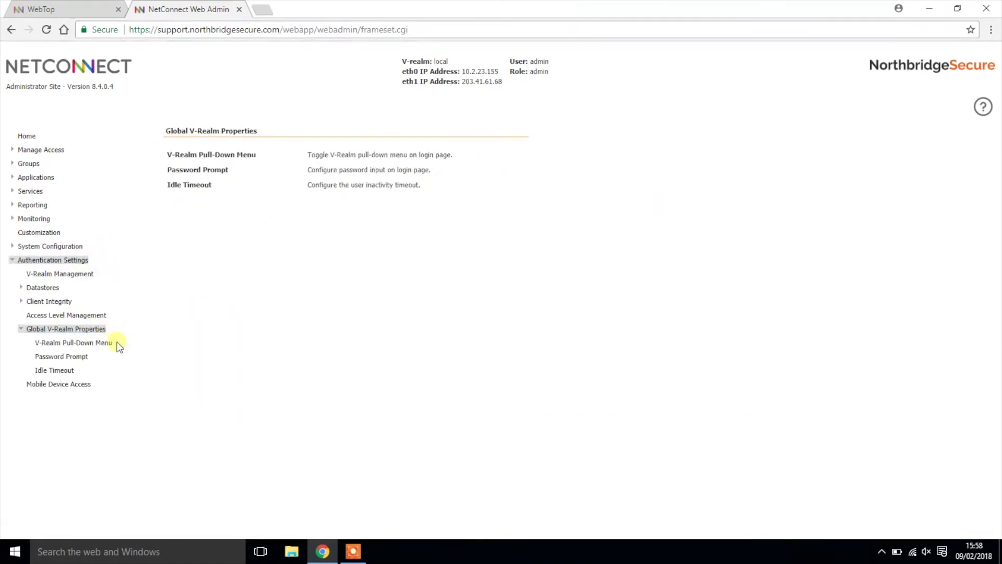
left_click(97, 343)
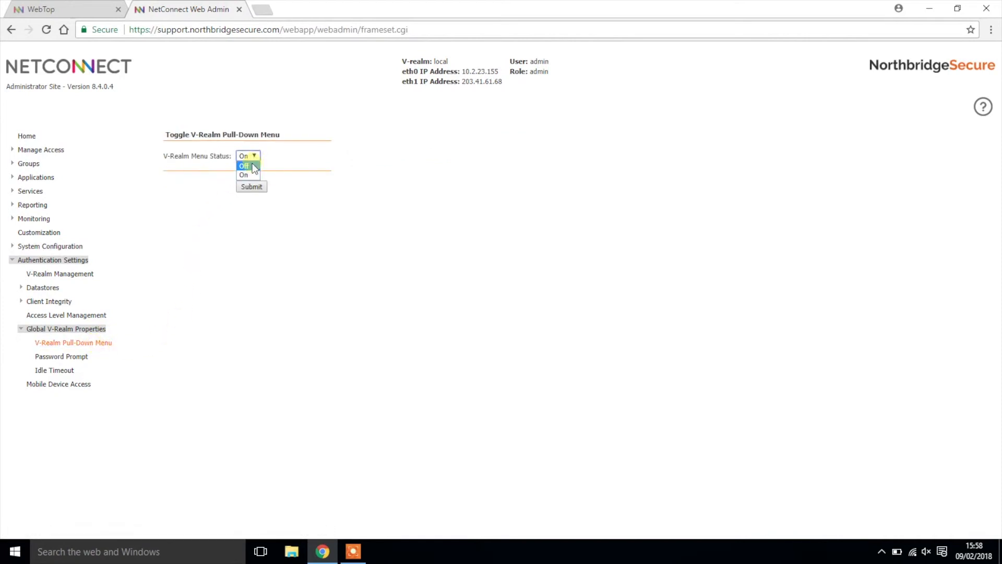
left_click(253, 165)
left_click(247, 187)
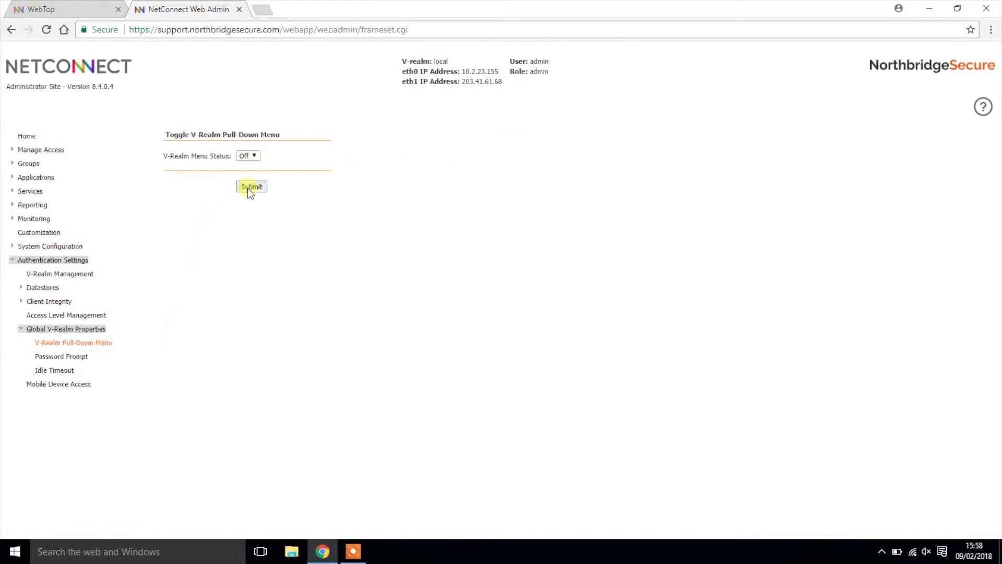
Log out, sign back in through the Training realm, and reopen the Admin Home overview
left_click(238, 10)
left_click(976, 63)
type("Trainee1")
key("Tab")
type("**********")
key("Tab")
type("Training")
left_click(500, 427)
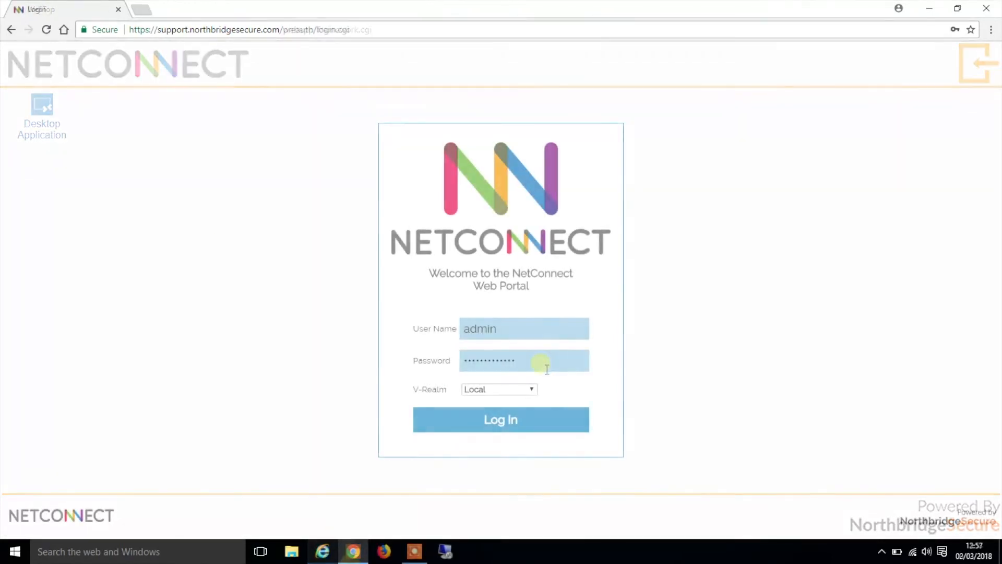
left_click(559, 418)
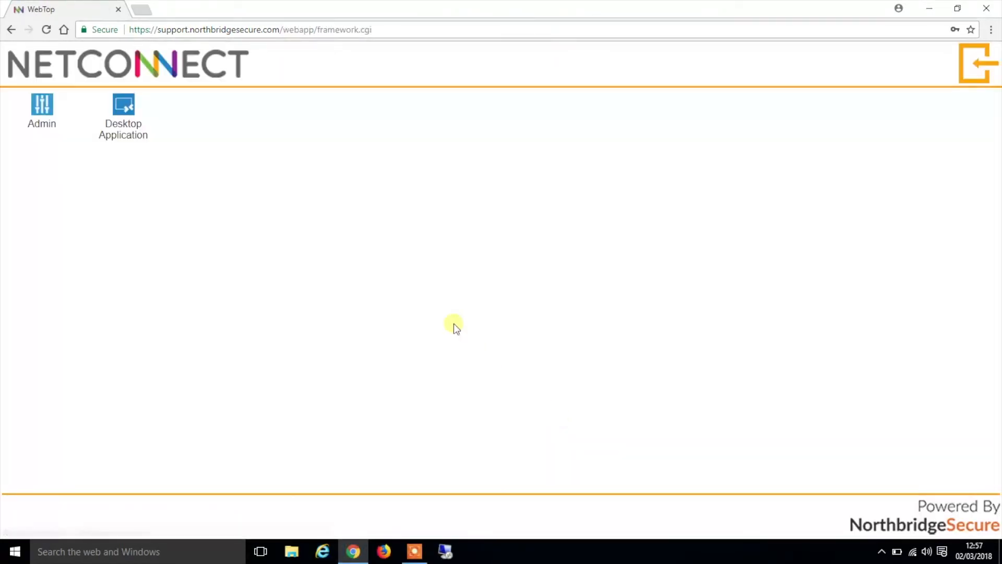
left_click(42, 128)
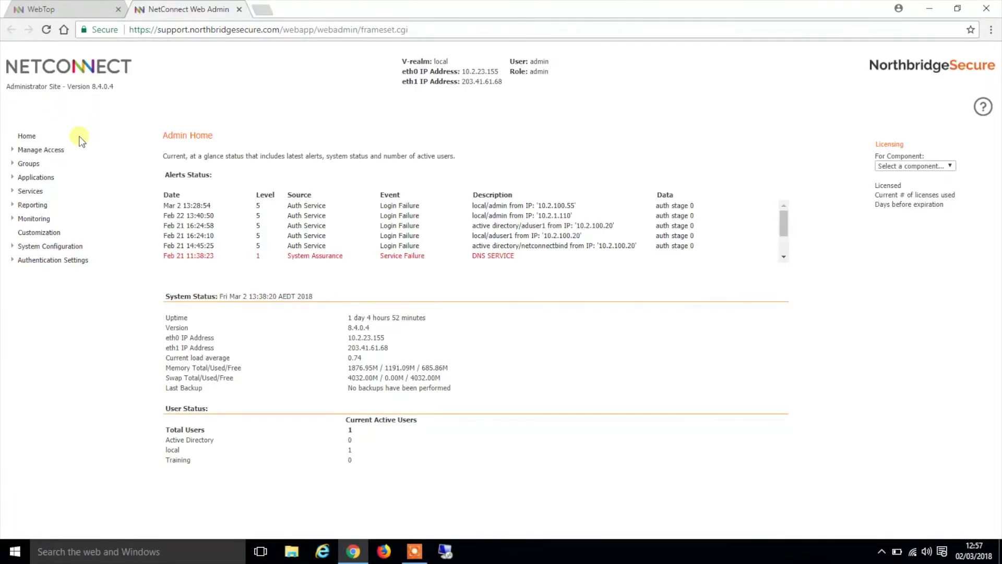
Review the Active Directory realm's properties under Manage Access > V-Realms, then return to the V-Realms list
left_click(63, 150)
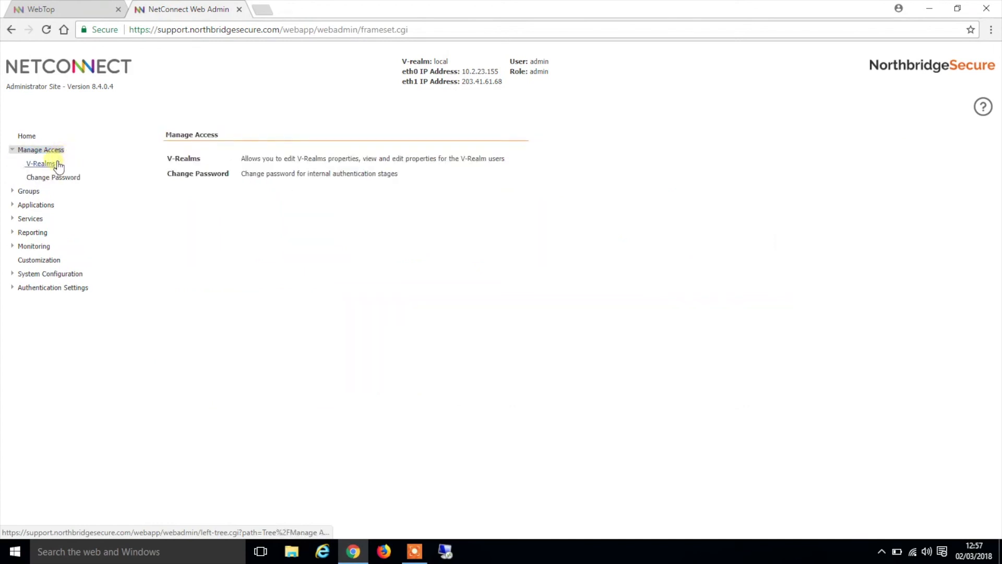
left_click(52, 163)
left_click(196, 185)
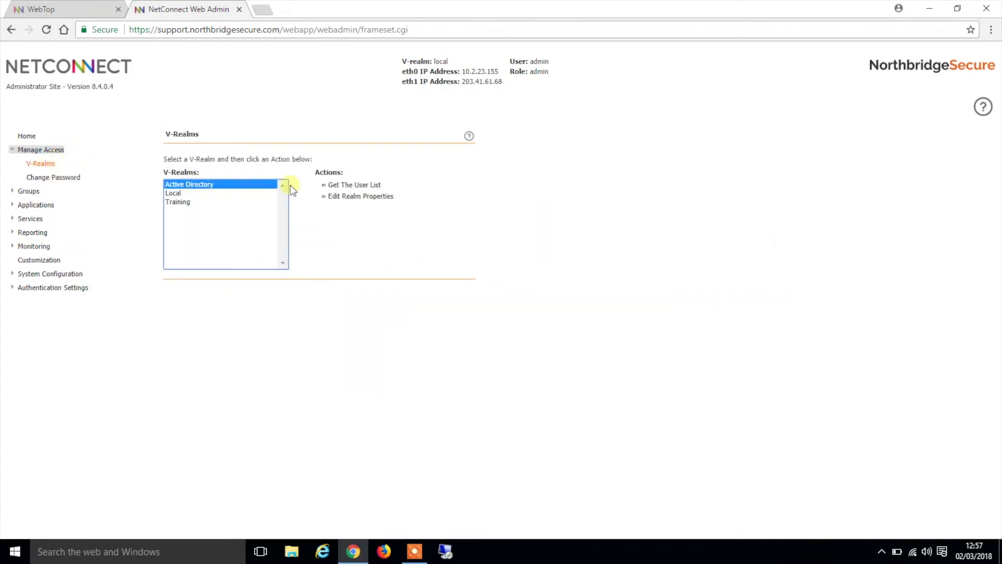
left_click(358, 198)
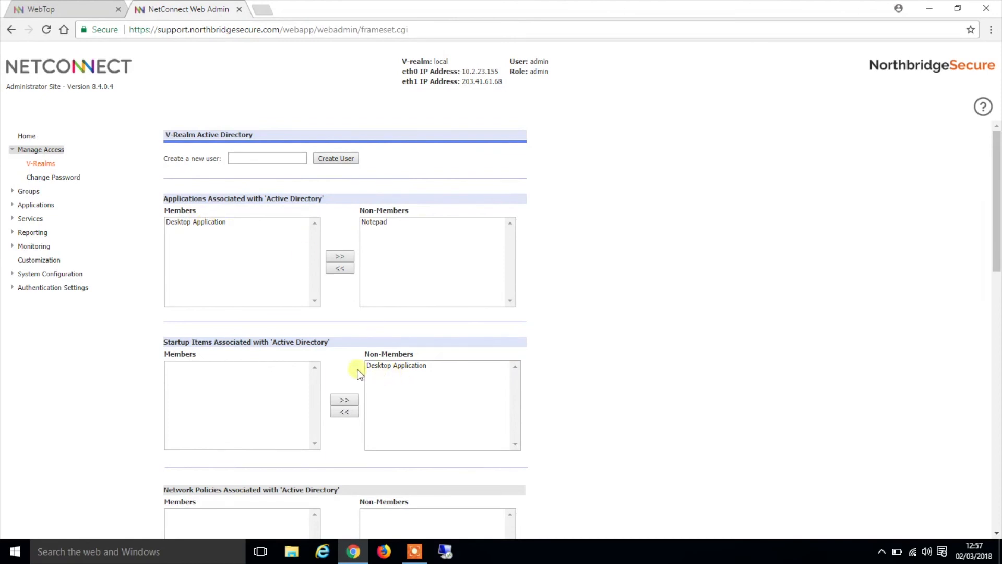
scroll(348, 365, "down", 6)
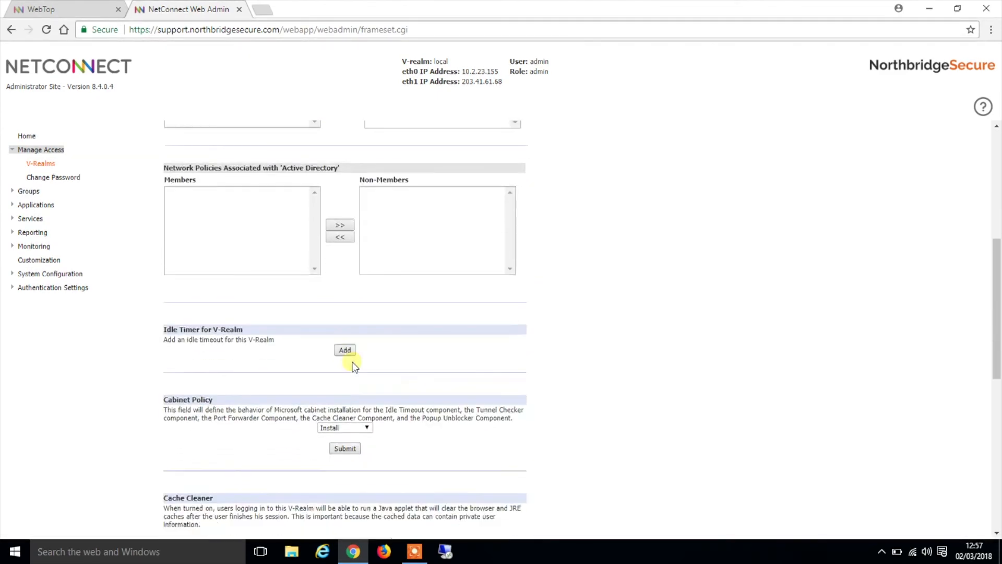
scroll(353, 363, "down", 6)
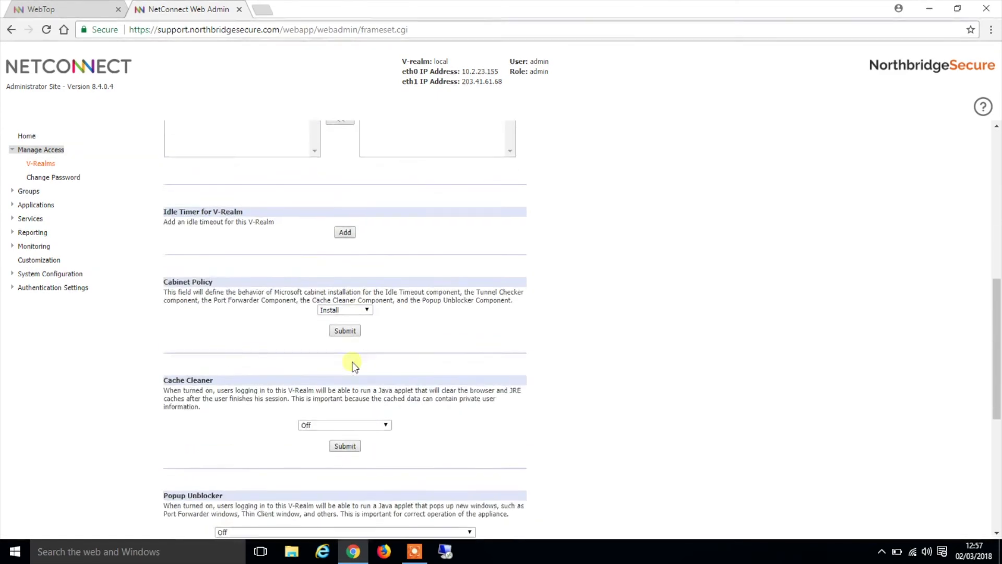
left_click(40, 163)
left_click(237, 188)
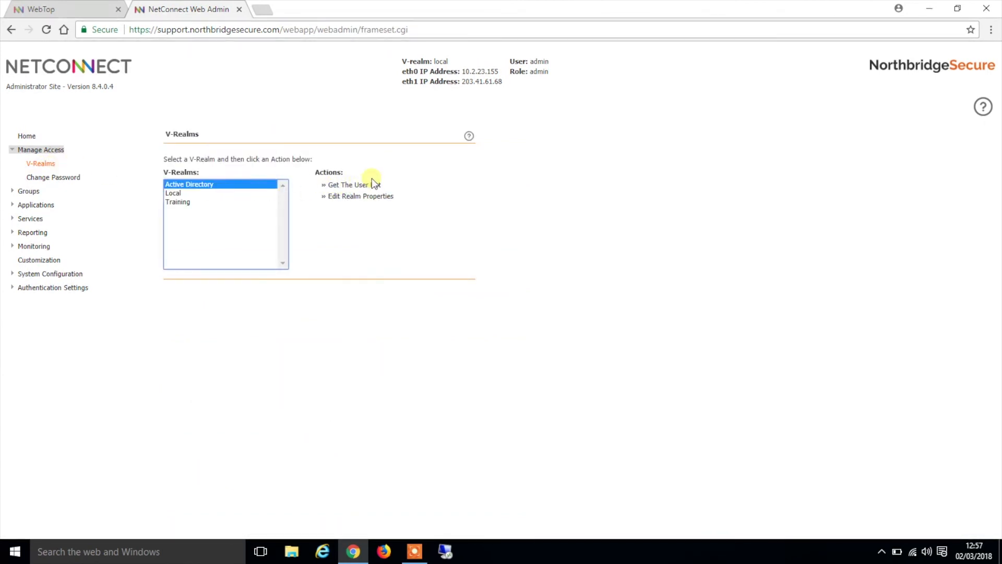
Check the Active Directory user's general properties, then view that user's current WebTop apps
left_click(373, 184)
left_click(264, 184)
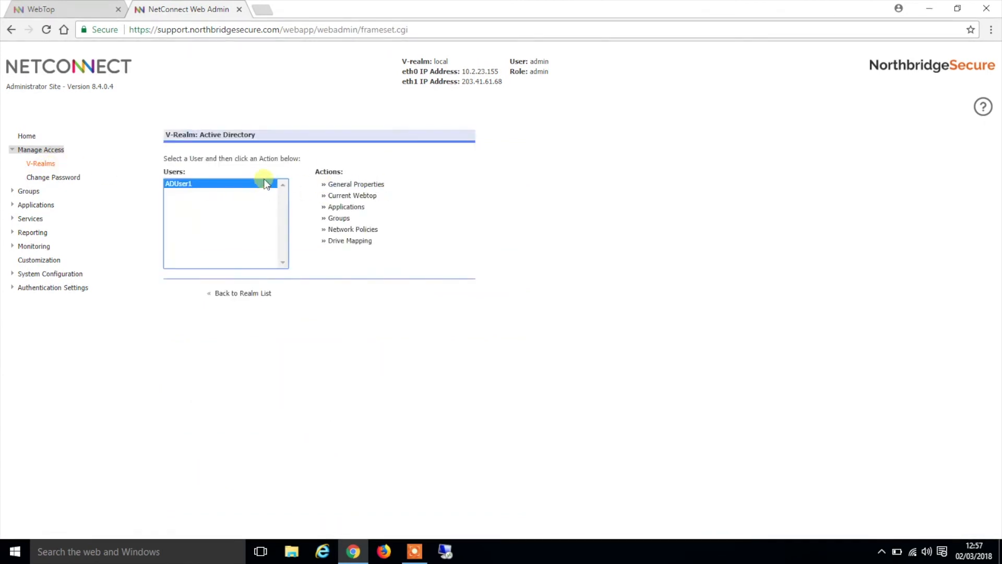
left_click(362, 185)
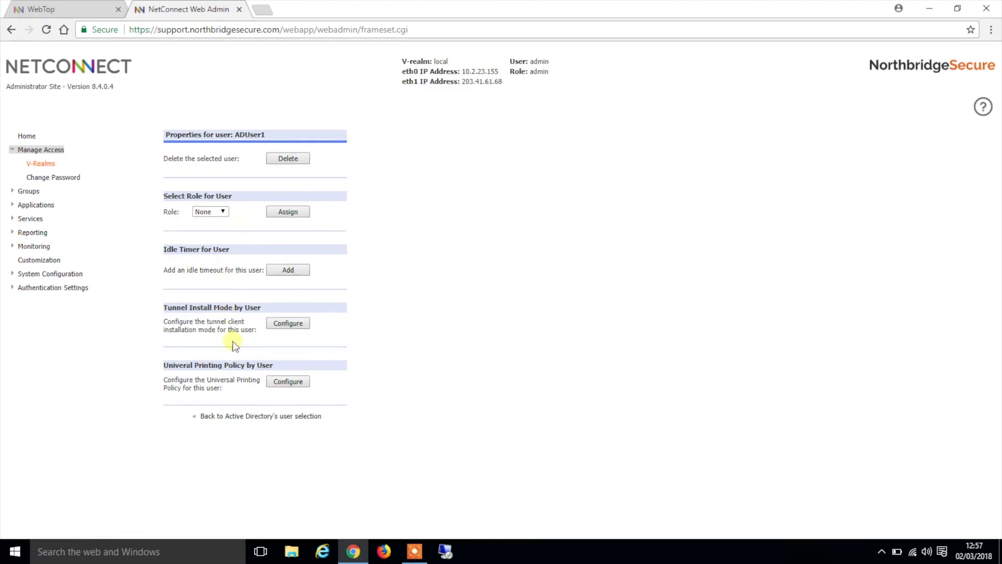
left_click(256, 417)
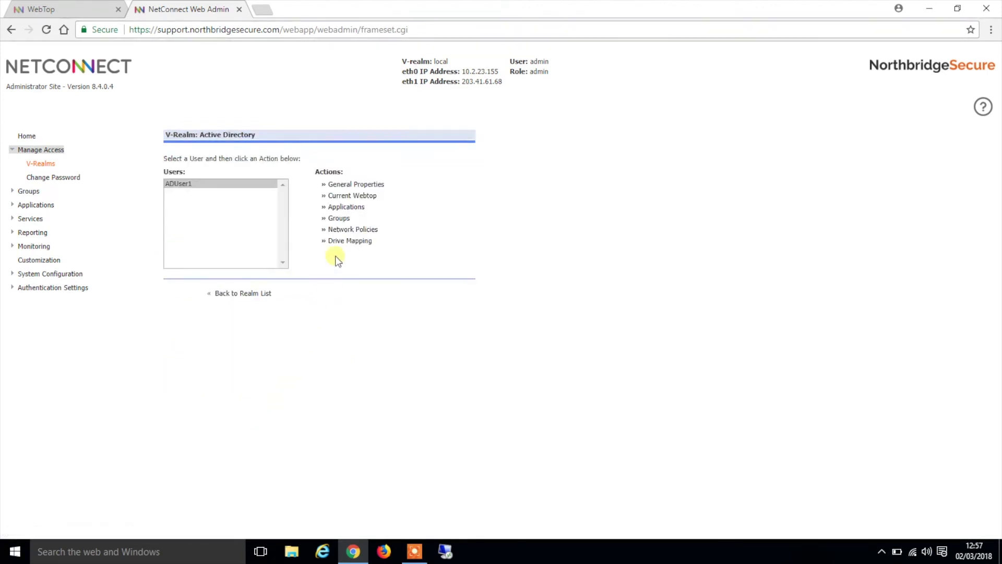
left_click(363, 197)
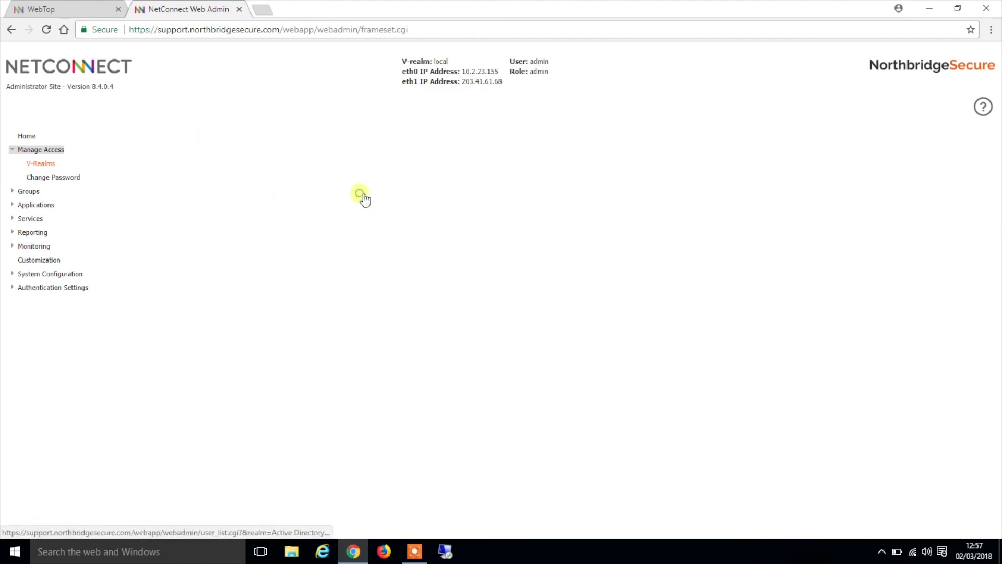